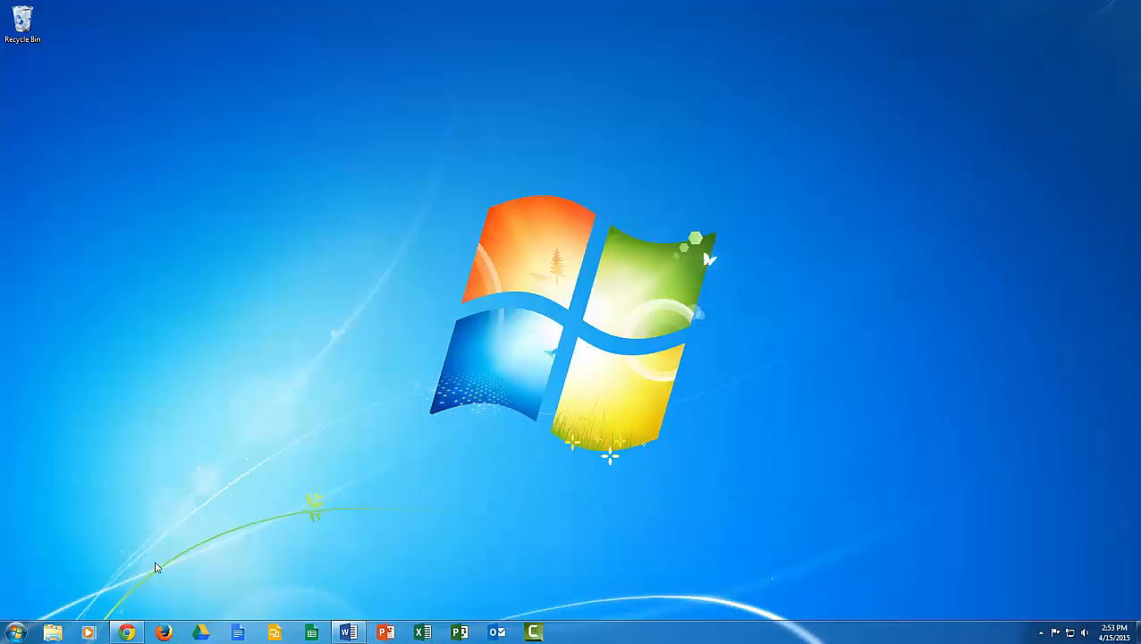
Switch to Chrome, go to classroom.google.com and open the teacher's own 4th Grade Class, the one with one student.
click(128, 633)
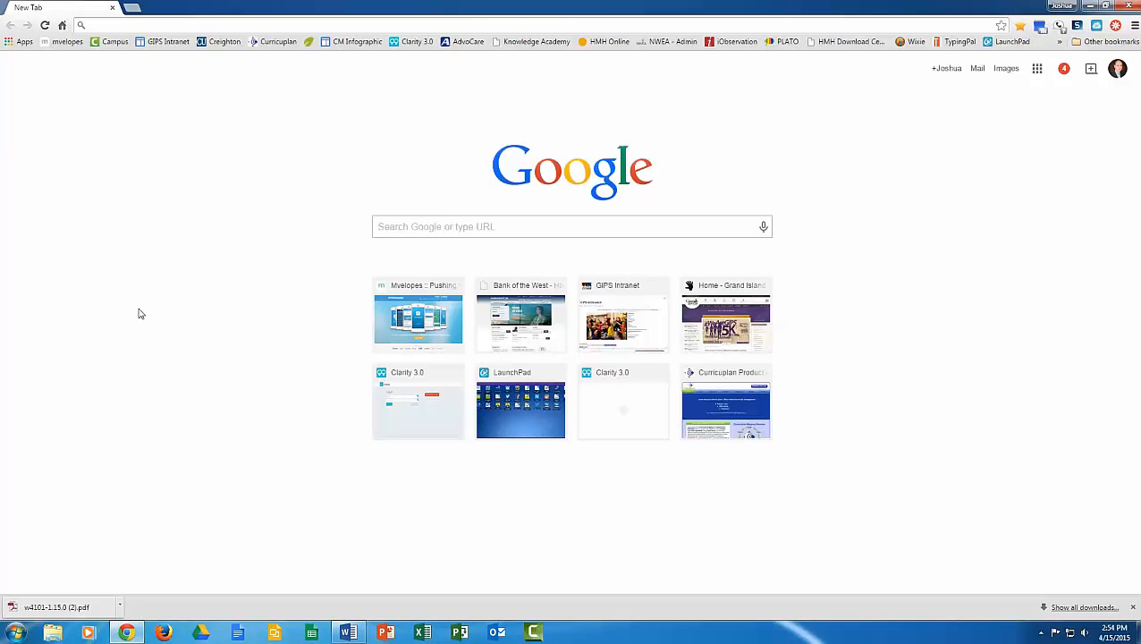
text(class)
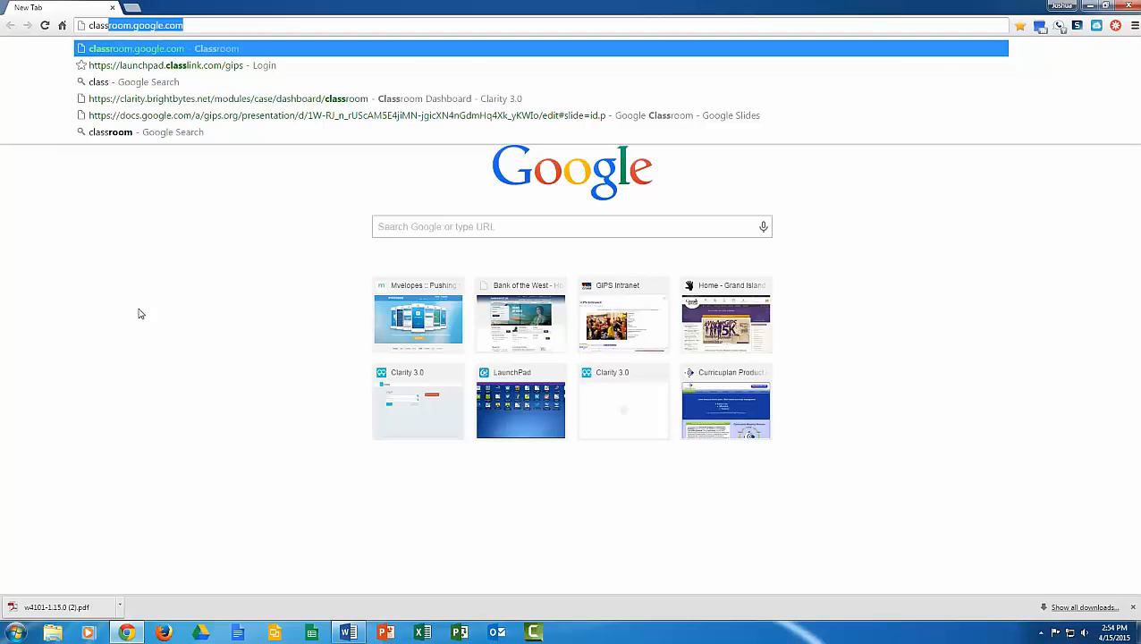
key(Return)
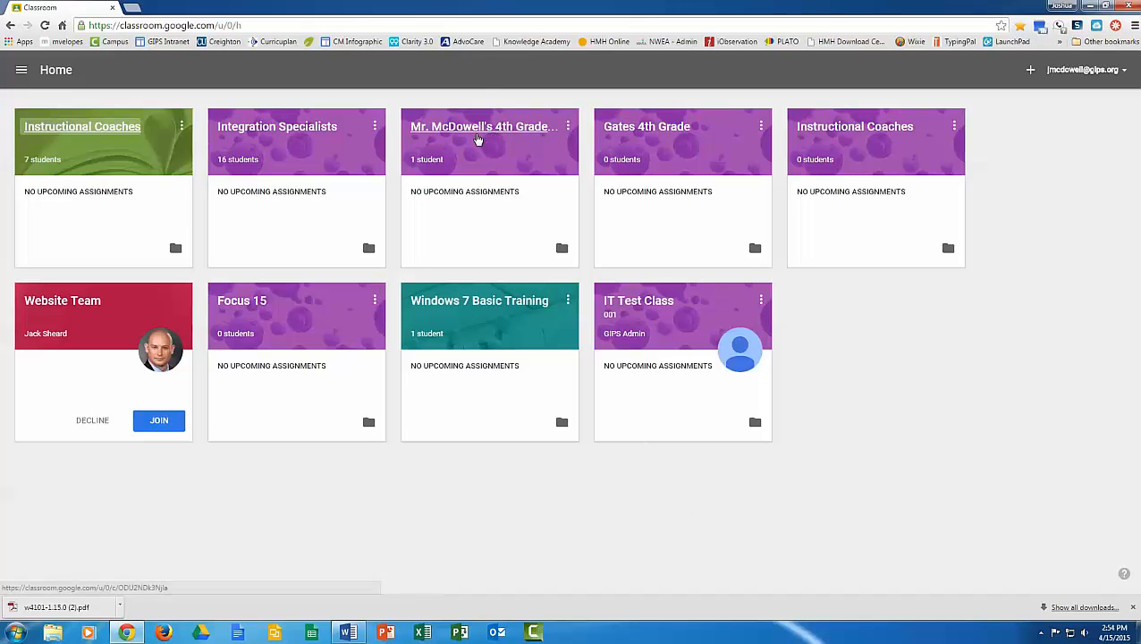
click(489, 129)
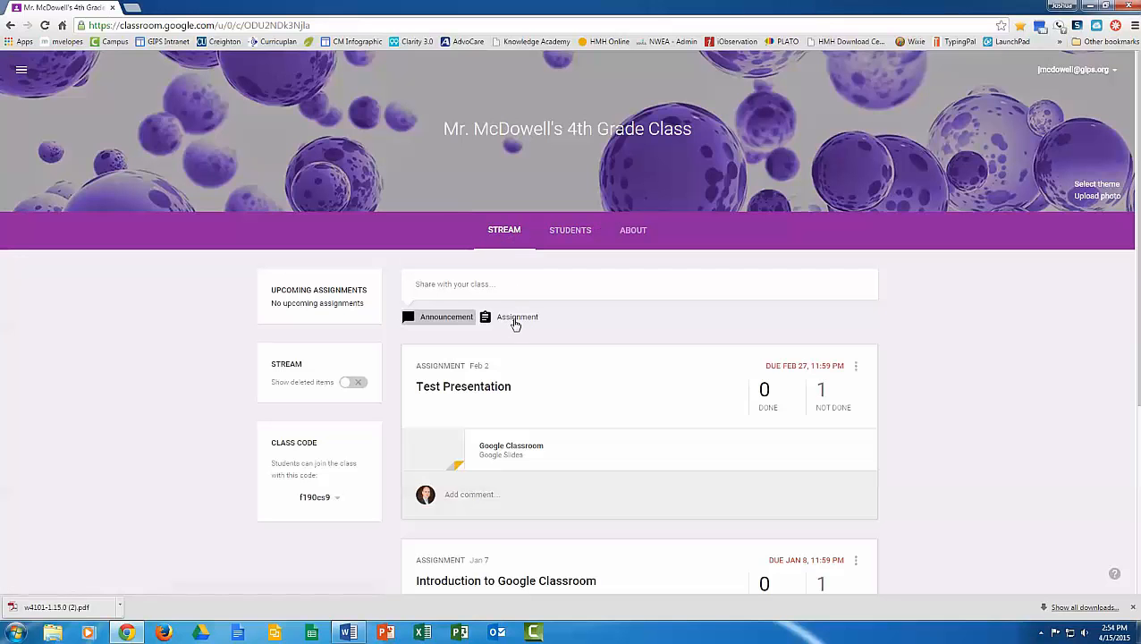
Start a new assignment in the class stream titled "Managing Assignments in Google Classroom".
click(515, 322)
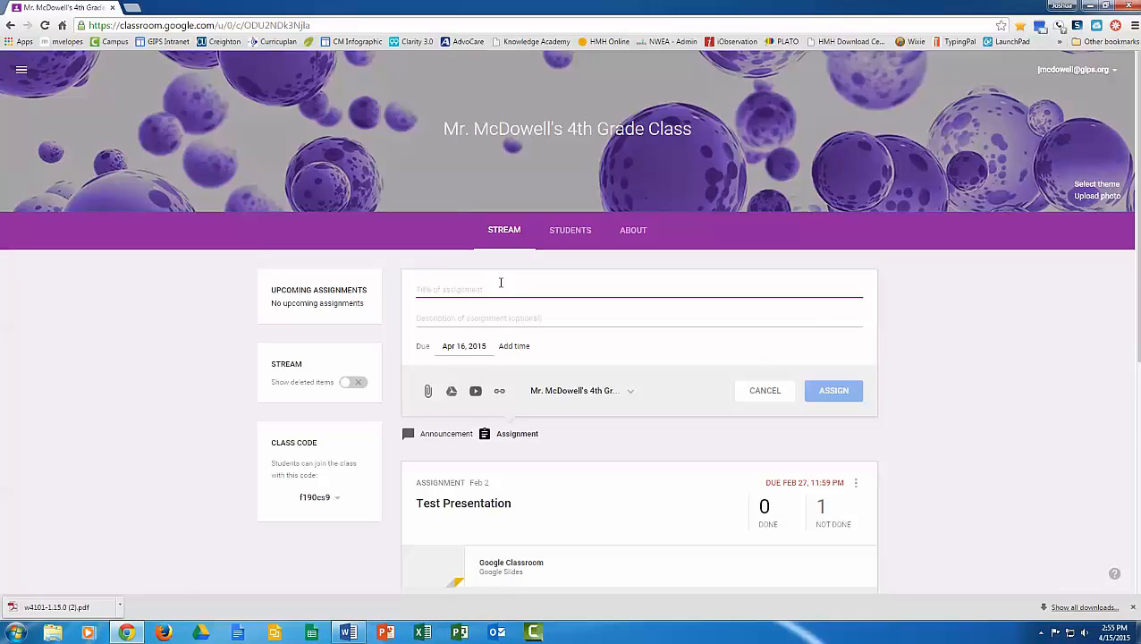
text(Managing A)
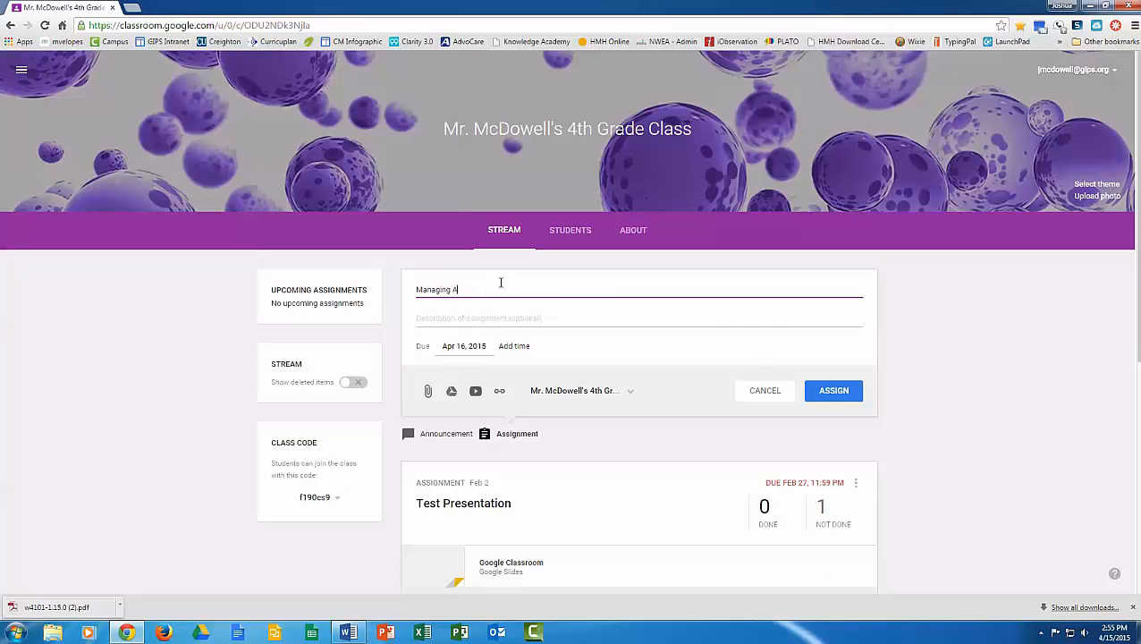
text(ssignments in Google Classroom)
Set the assignment's due date to Apr 17, 2015 and add a due time of 11:59 PM.
click(480, 345)
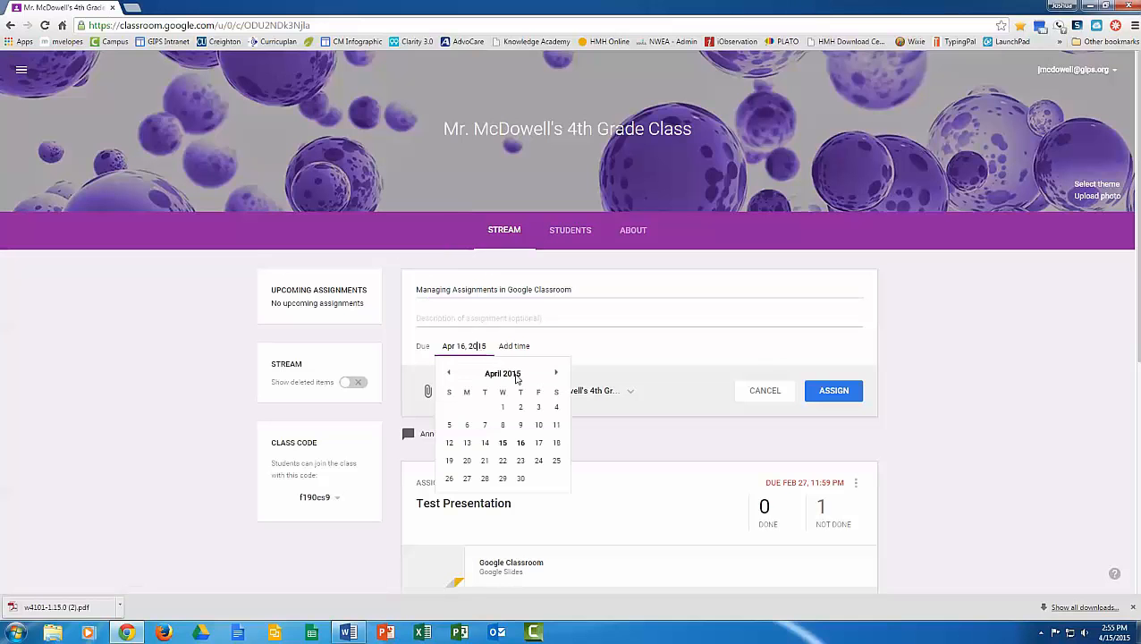
click(540, 441)
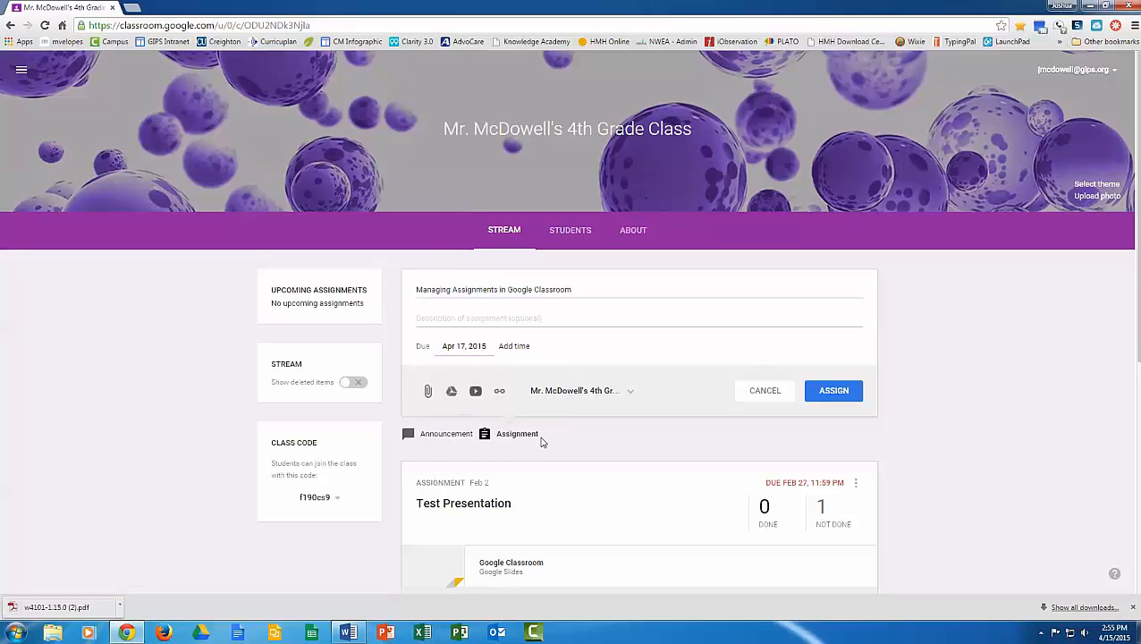
click(526, 347)
click(634, 355)
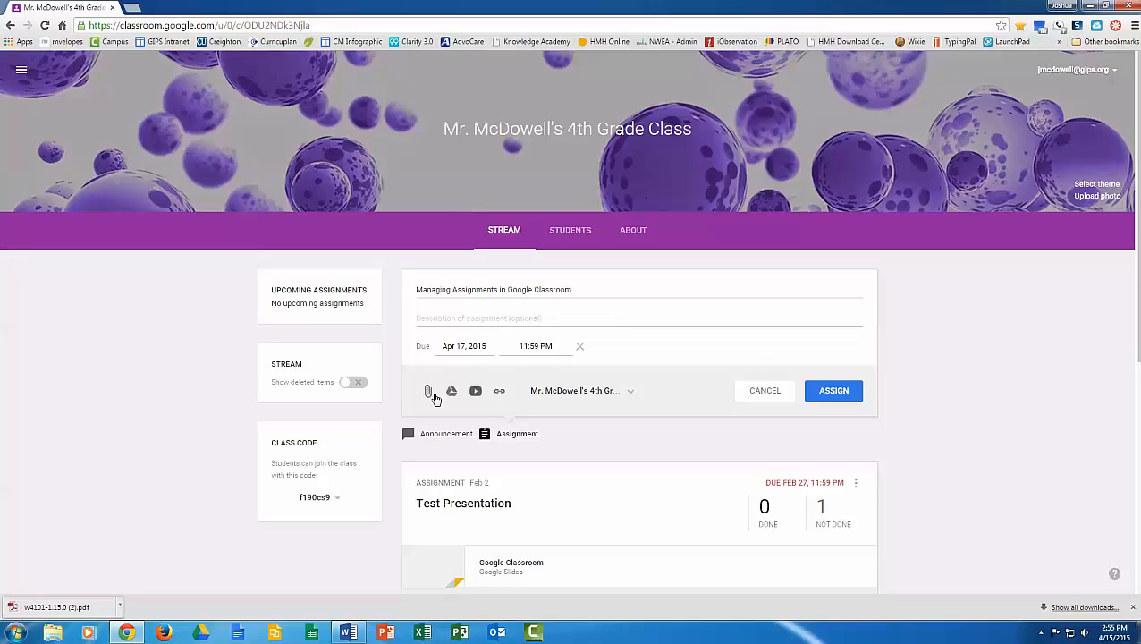
Search YouTube for "Google Classroom" and attach the video "Classroom 101" to the assignment.
click(475, 393)
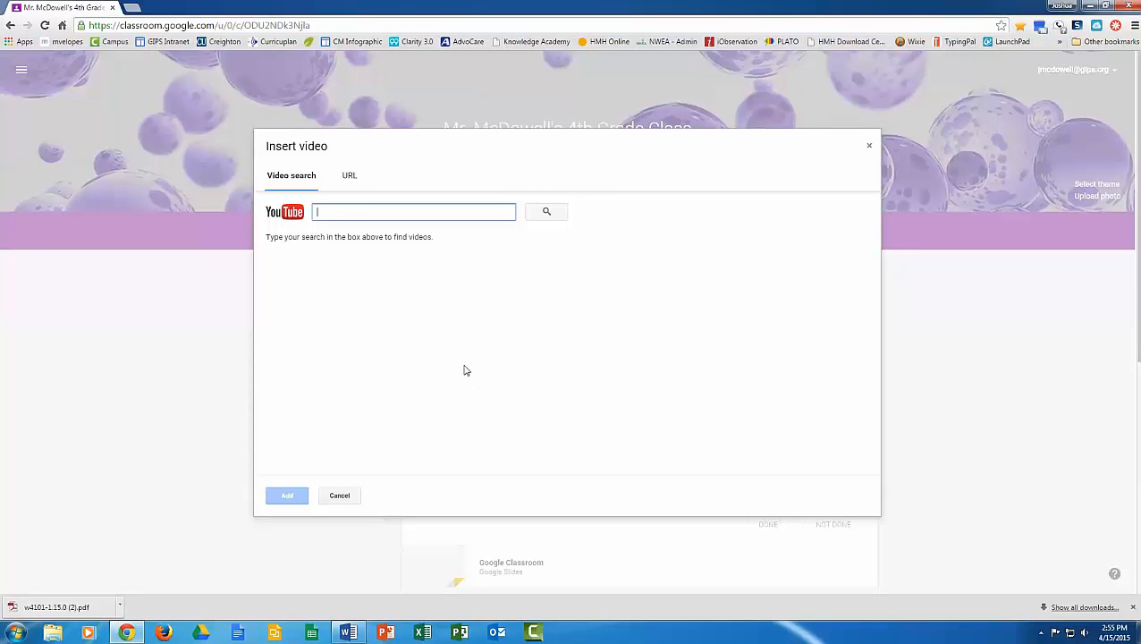
text(Google C)
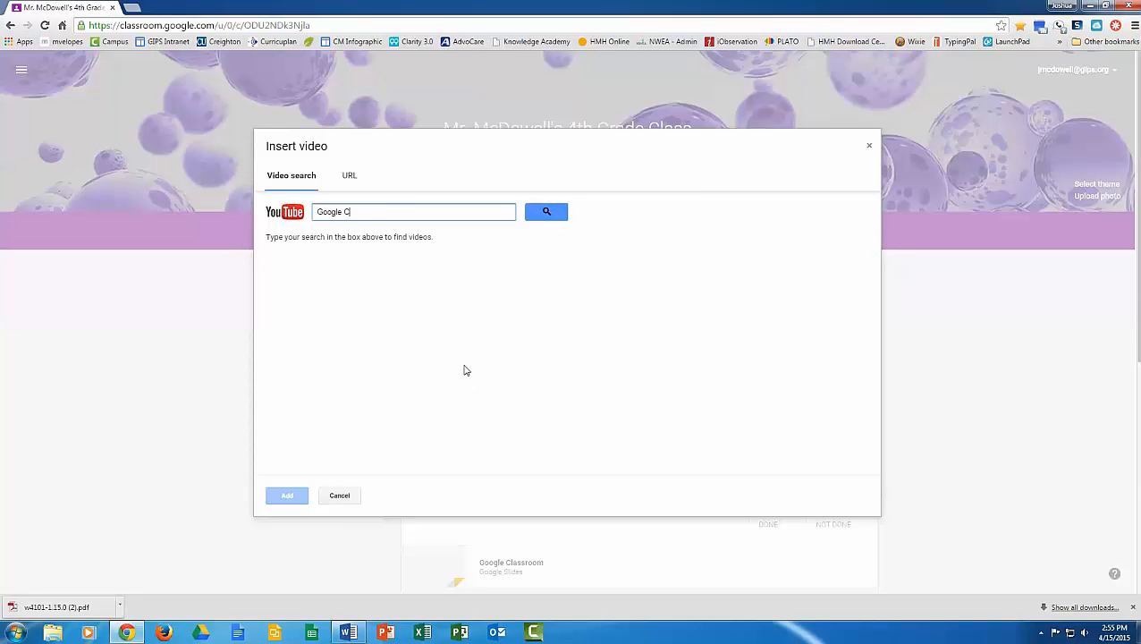
text(lassroom)
key(Return)
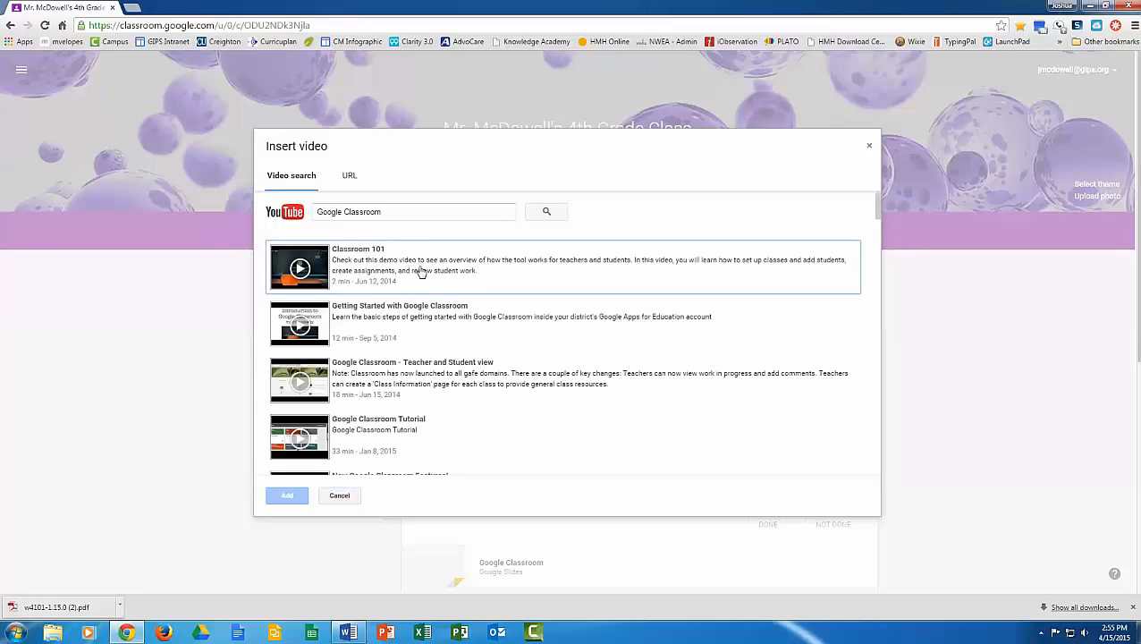
click(358, 268)
click(285, 494)
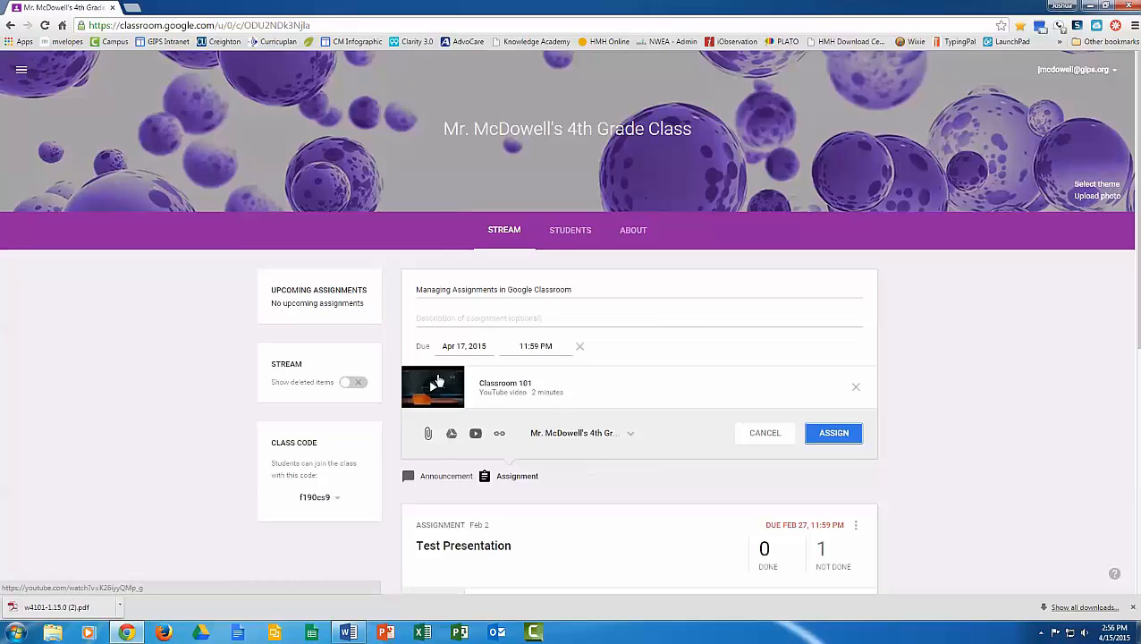
Begin a link attachment, search the web for "introduction to Google Classroom" in a new tab and open the "Classroom - Google" result.
click(499, 433)
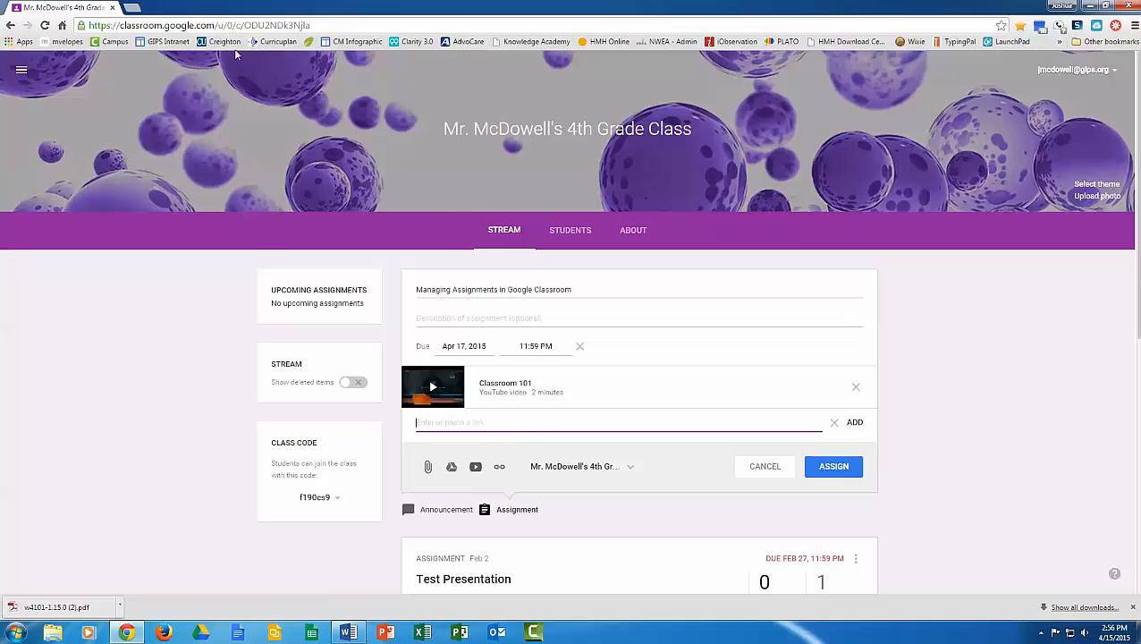
click(132, 8)
text(in)
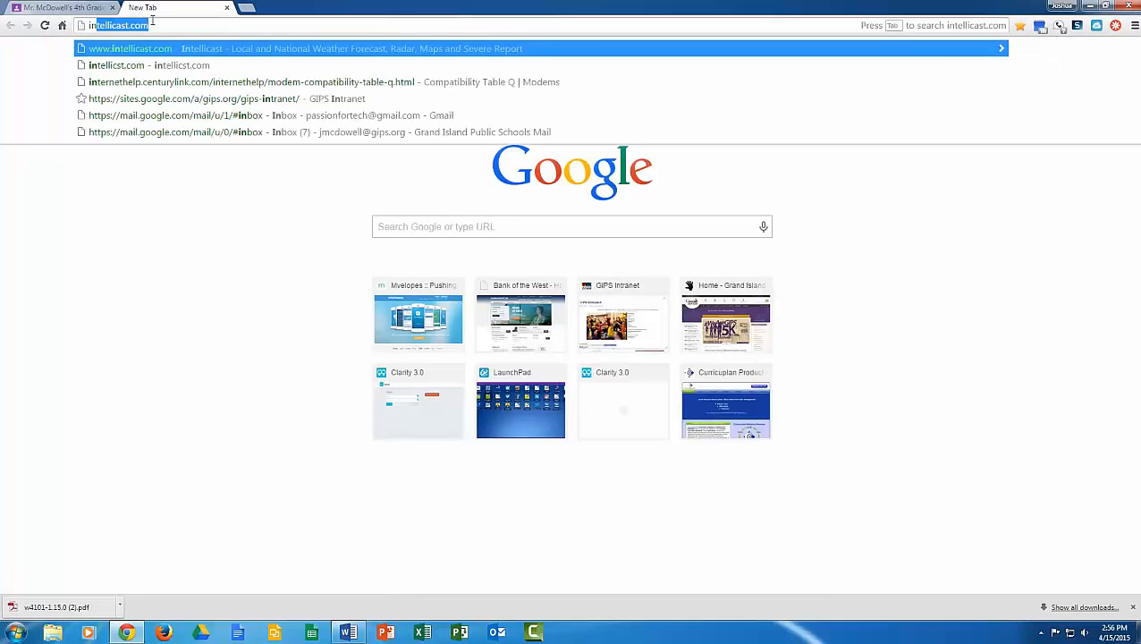
text(troducti)
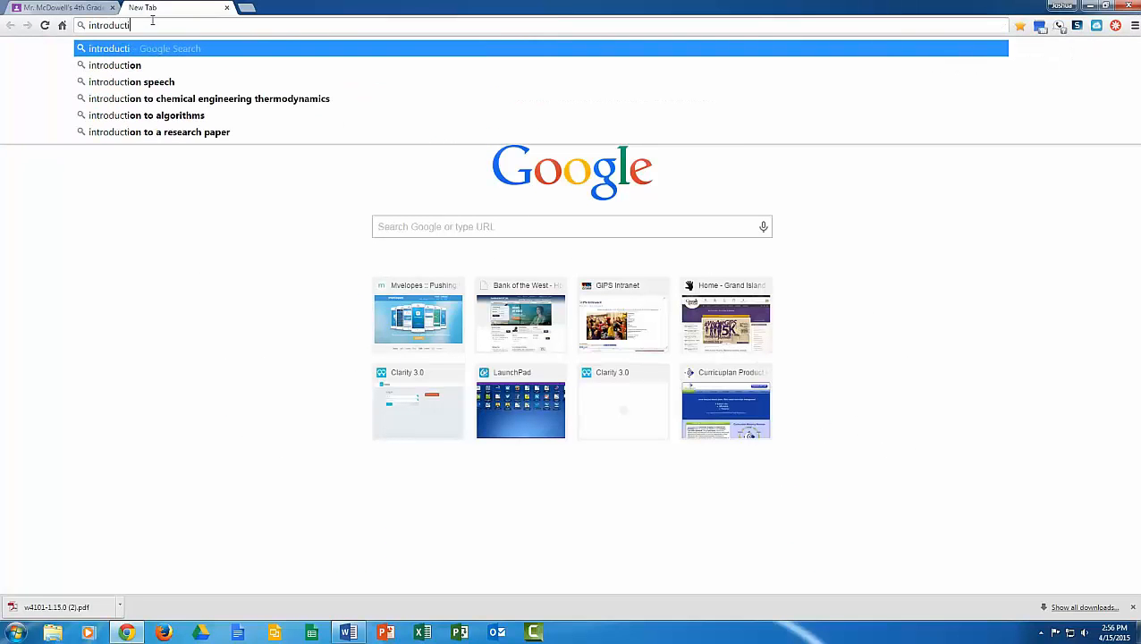
text(on to Google C)
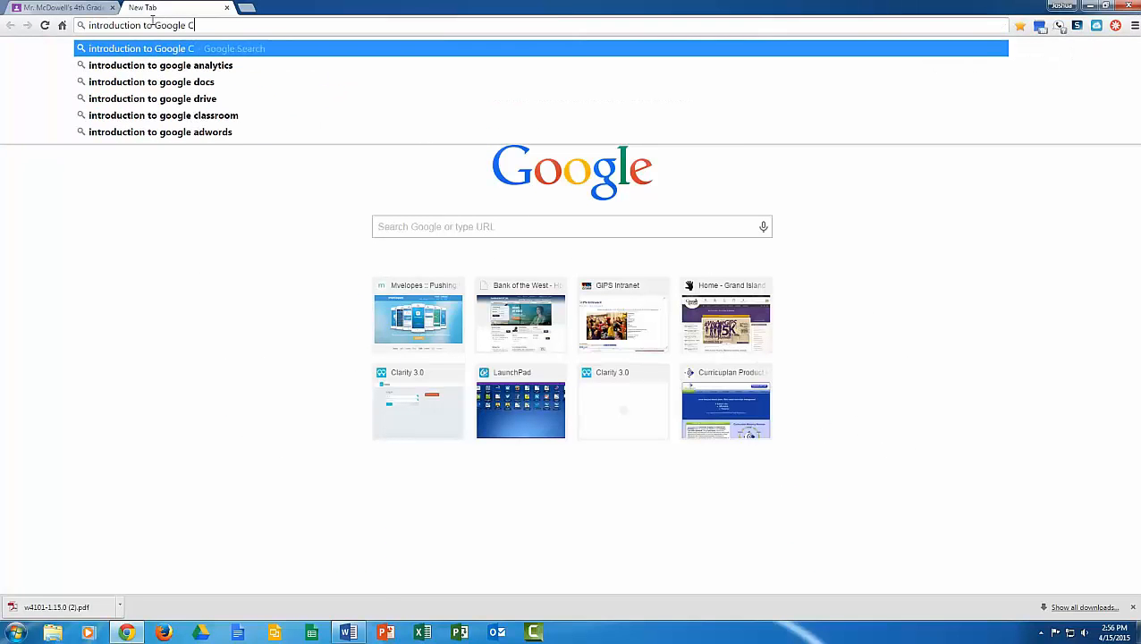
text(lassroom)
key(Return)
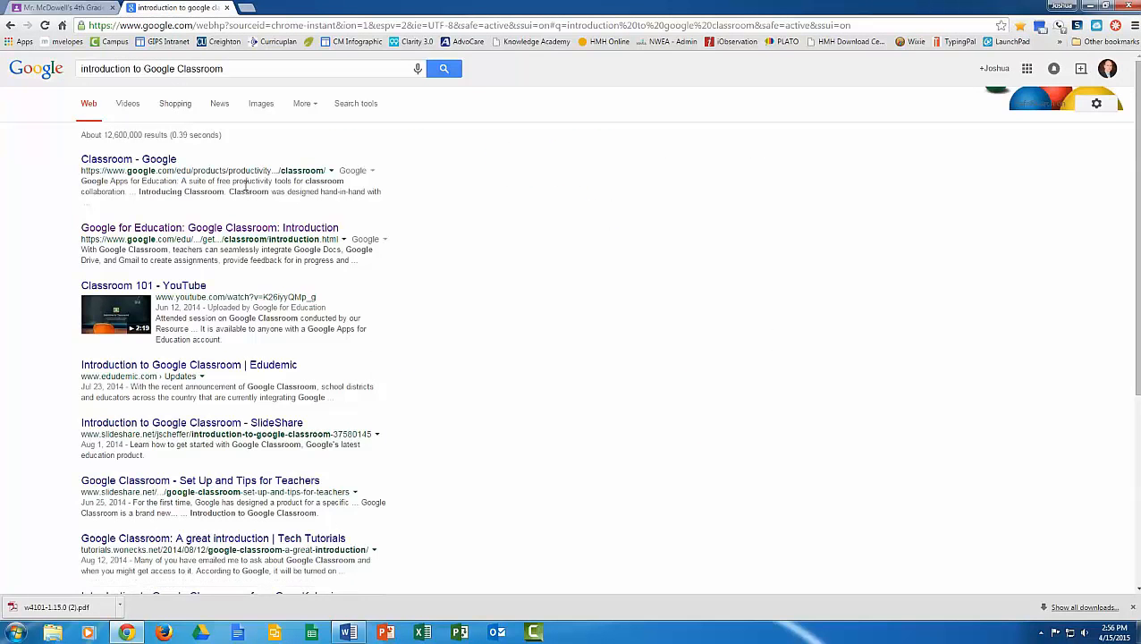
click(188, 159)
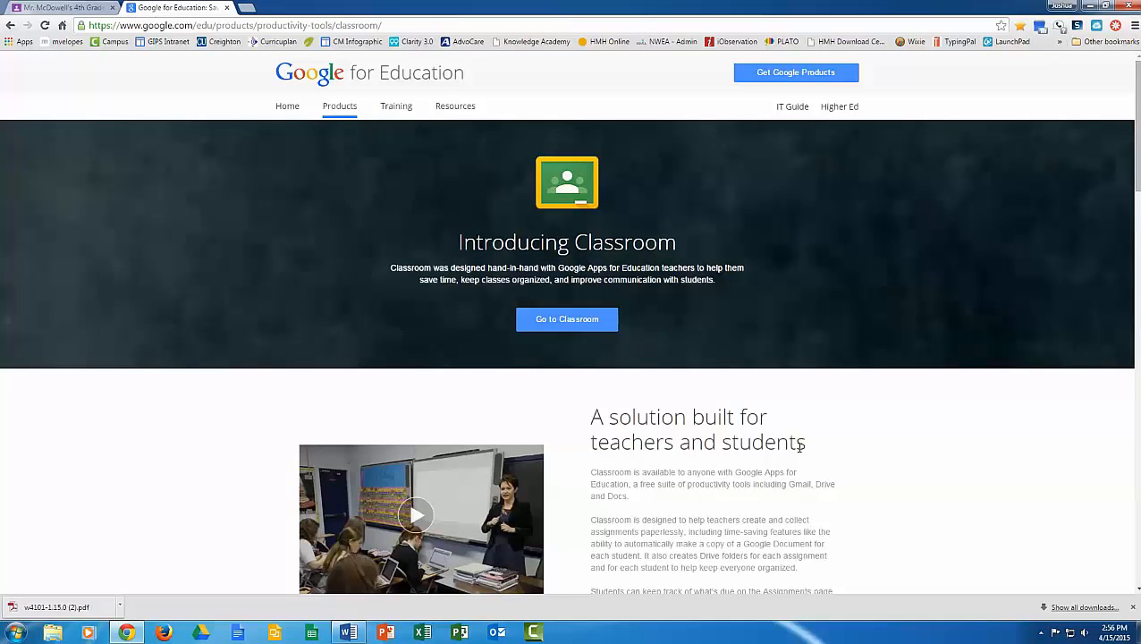
Copy the Google for Education Classroom page's address and add it to the assignment as a link.
scroll(800, 446, down, 2)
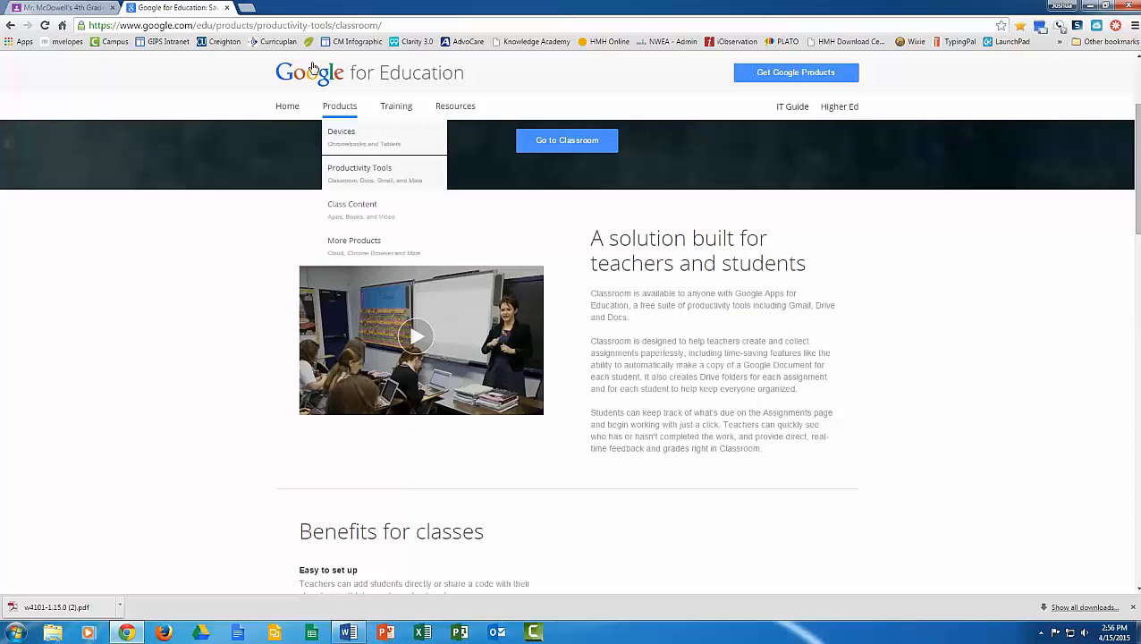
click(310, 26)
key(ctrl+c)
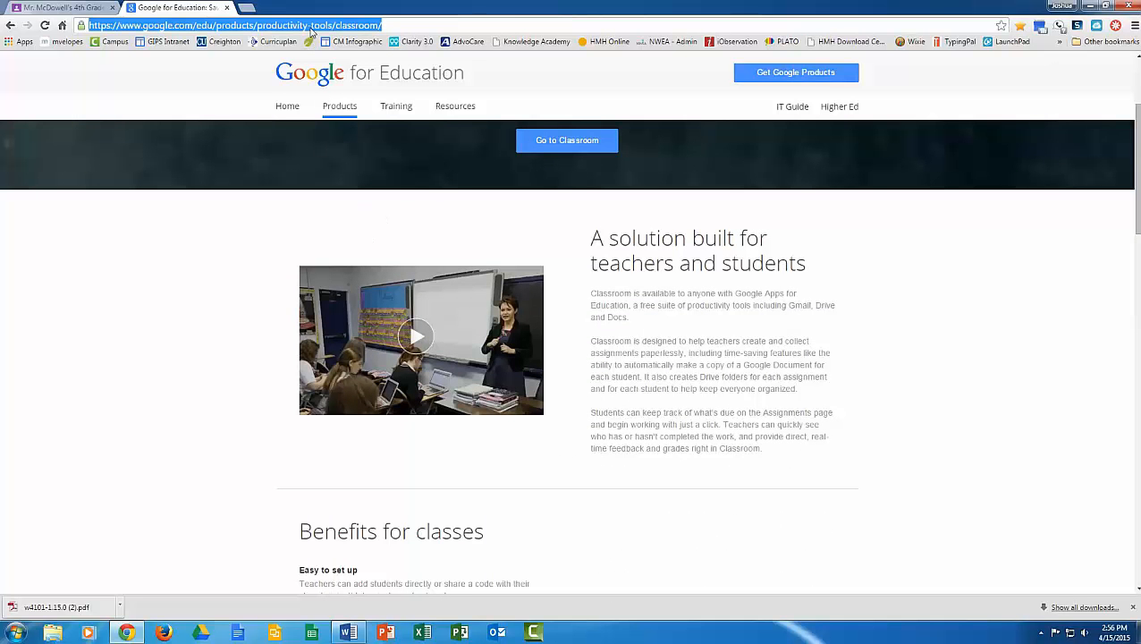
click(101, 7)
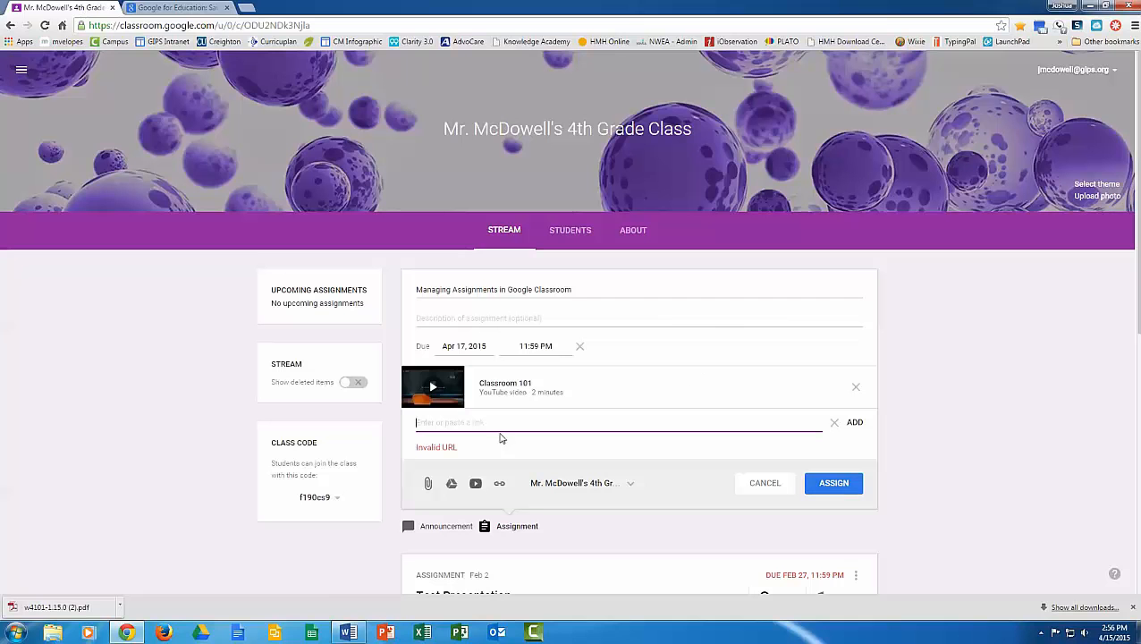
click(455, 421)
key(ctrl+v)
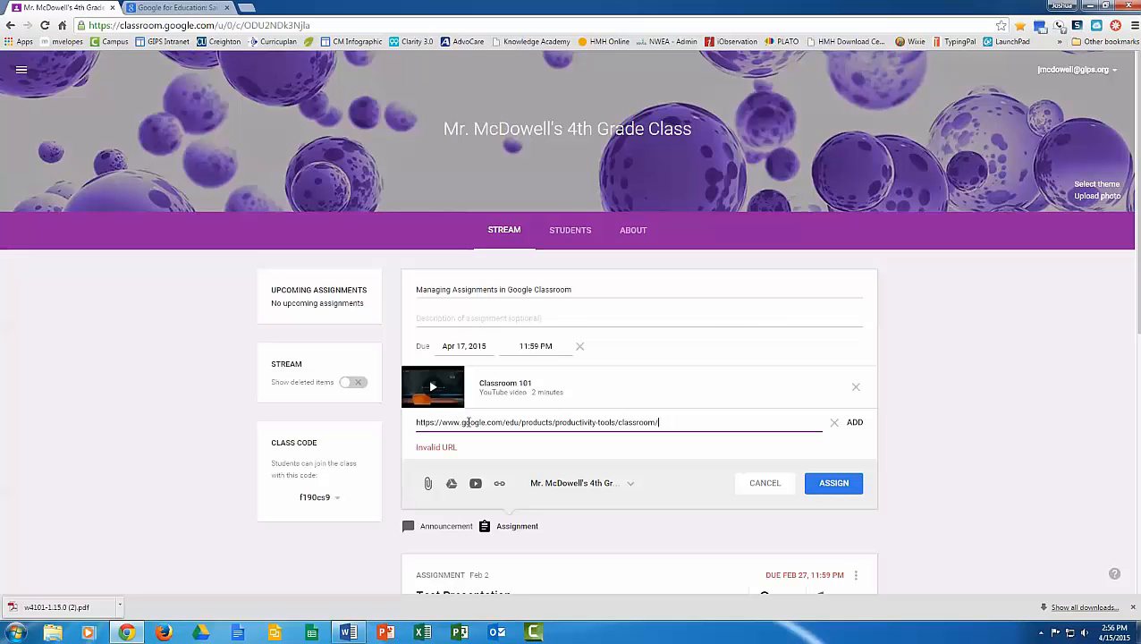
click(855, 424)
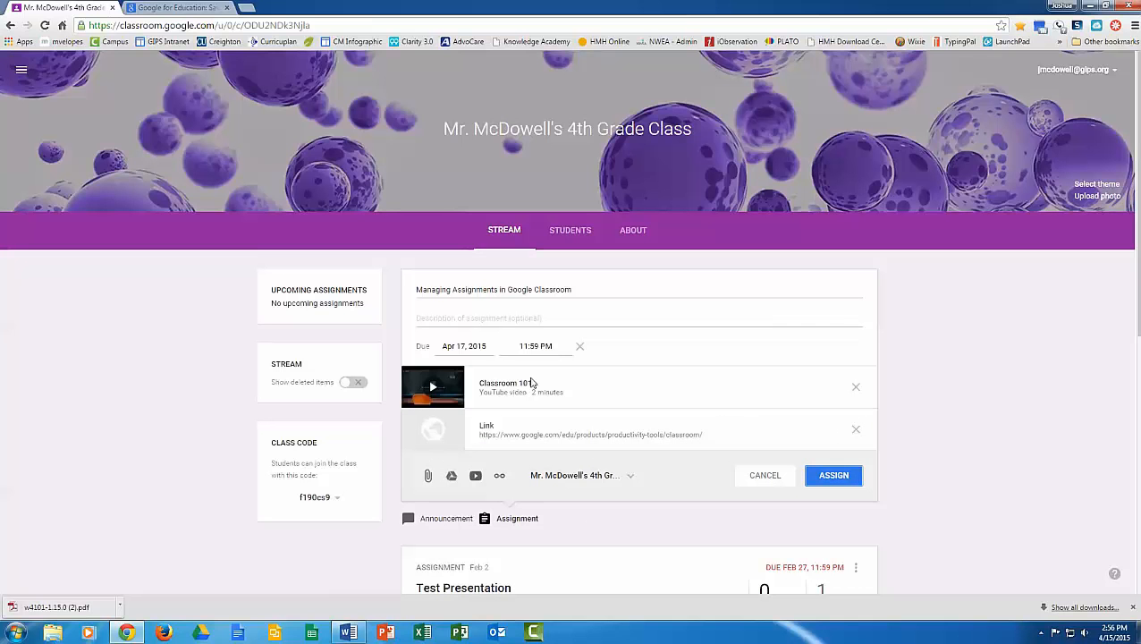
Browse Google Drive for assignment files, finding the Classroom folder by search and opening the teacher's own 4th Grade Class folder inside it.
click(452, 476)
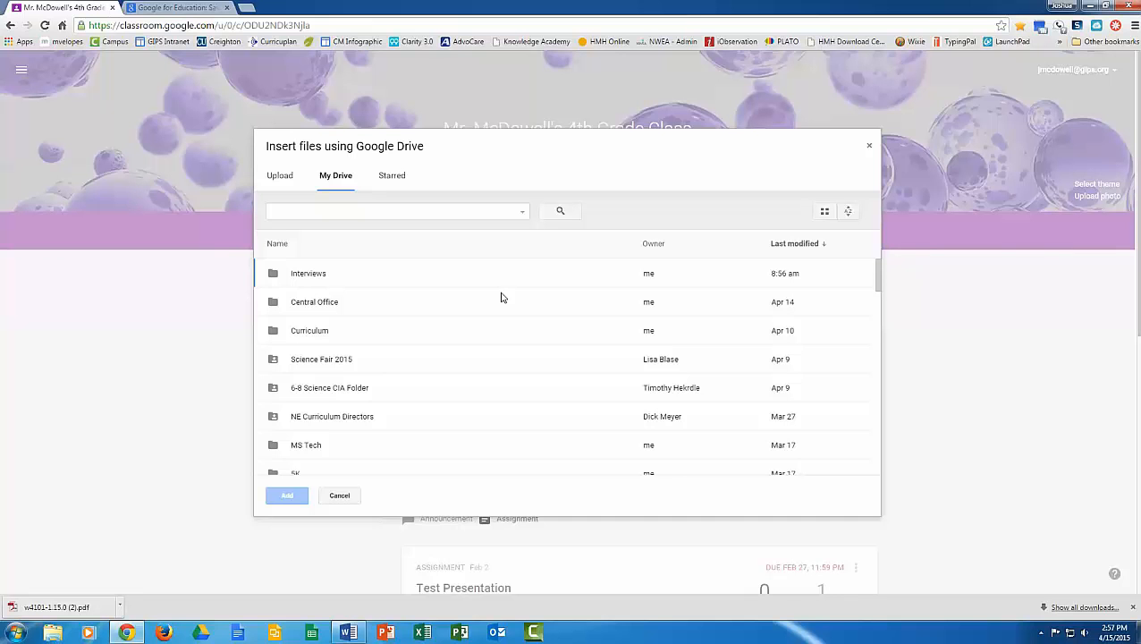
click(321, 216)
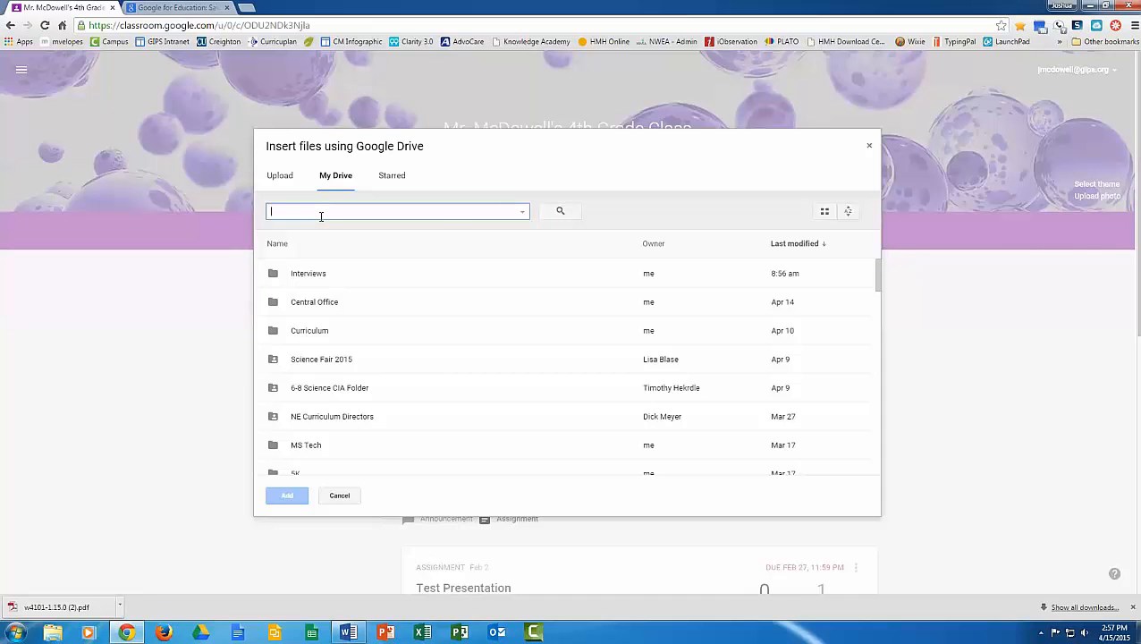
text(Classro)
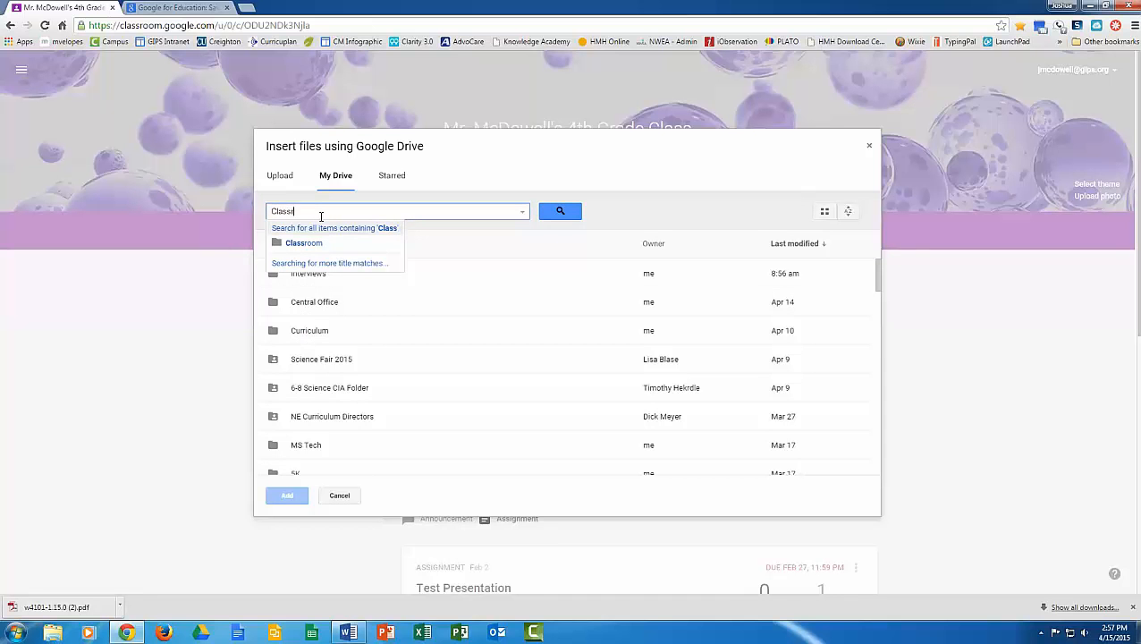
text(om)
click(315, 243)
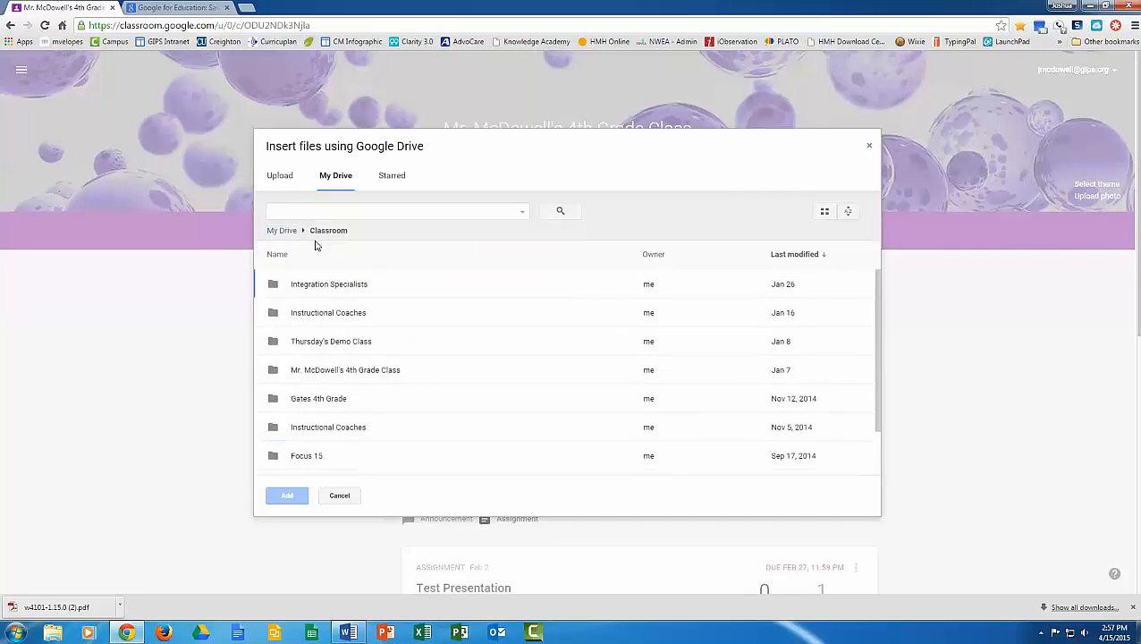
scroll(502, 311, down, 1)
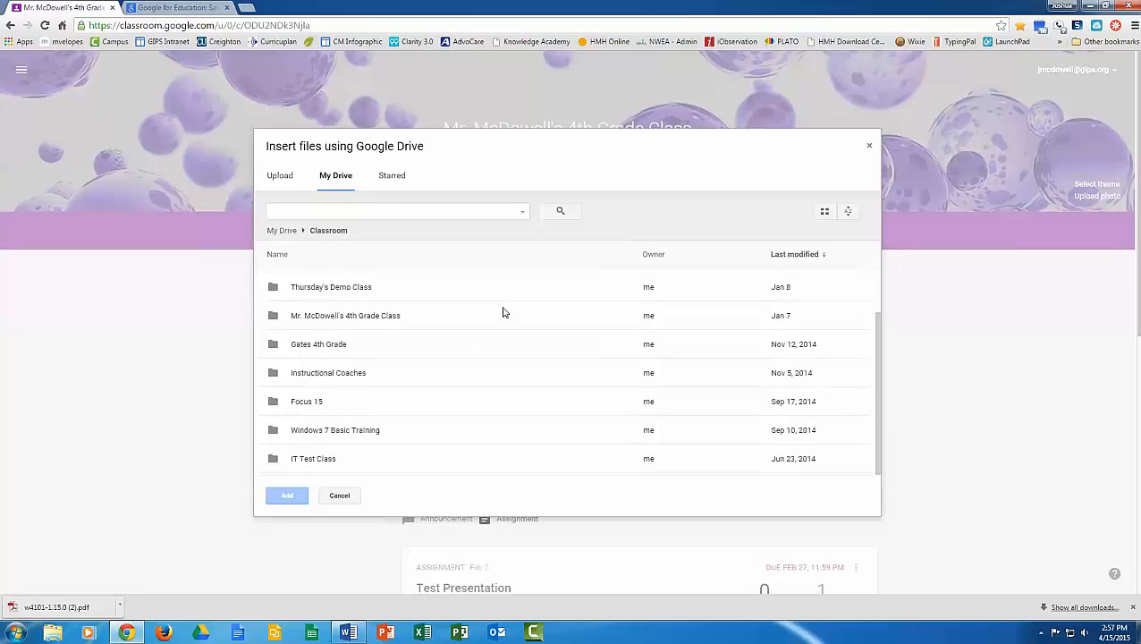
double_click(371, 320)
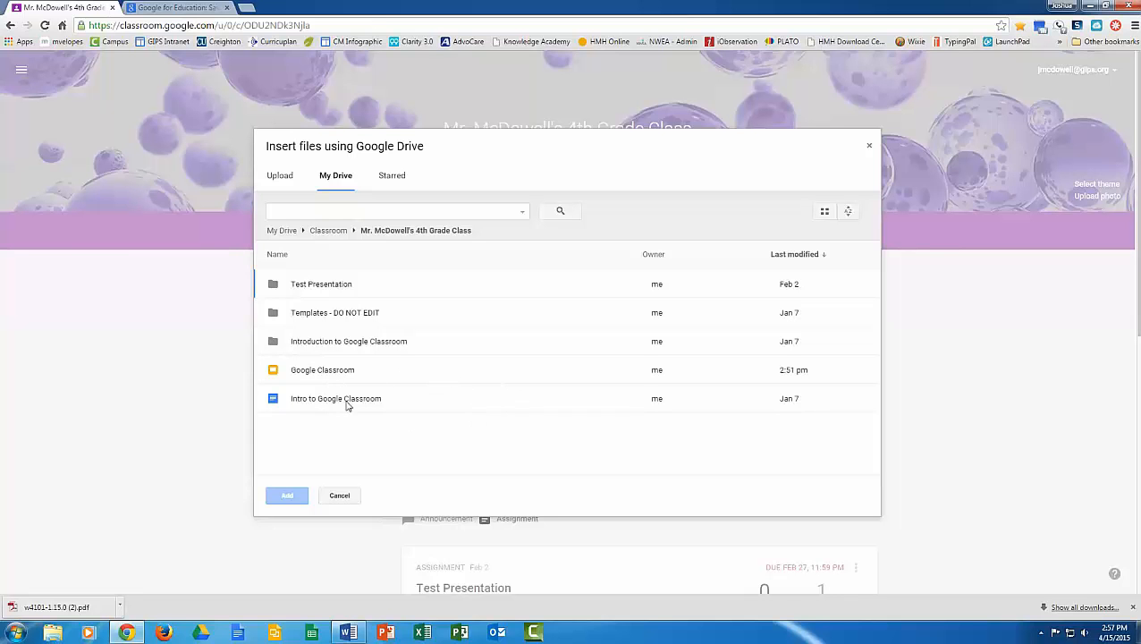
Attach the Google Classroom slides and the Intro to Google Classroom document, setting the slides to "Make a copy for each student".
click(331, 375)
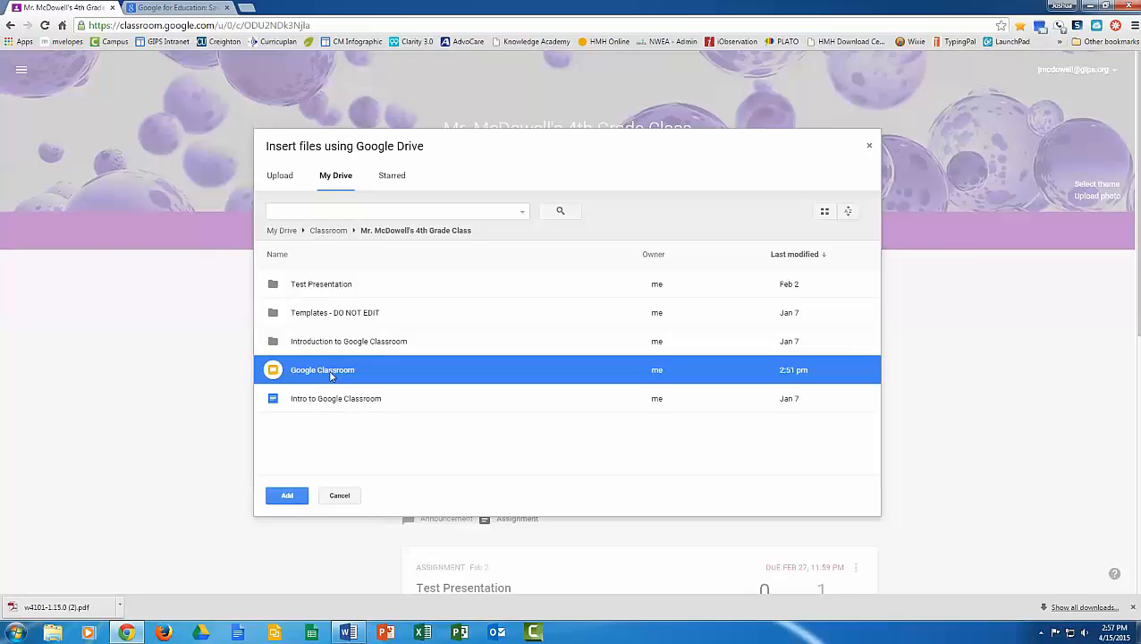
click(332, 400)
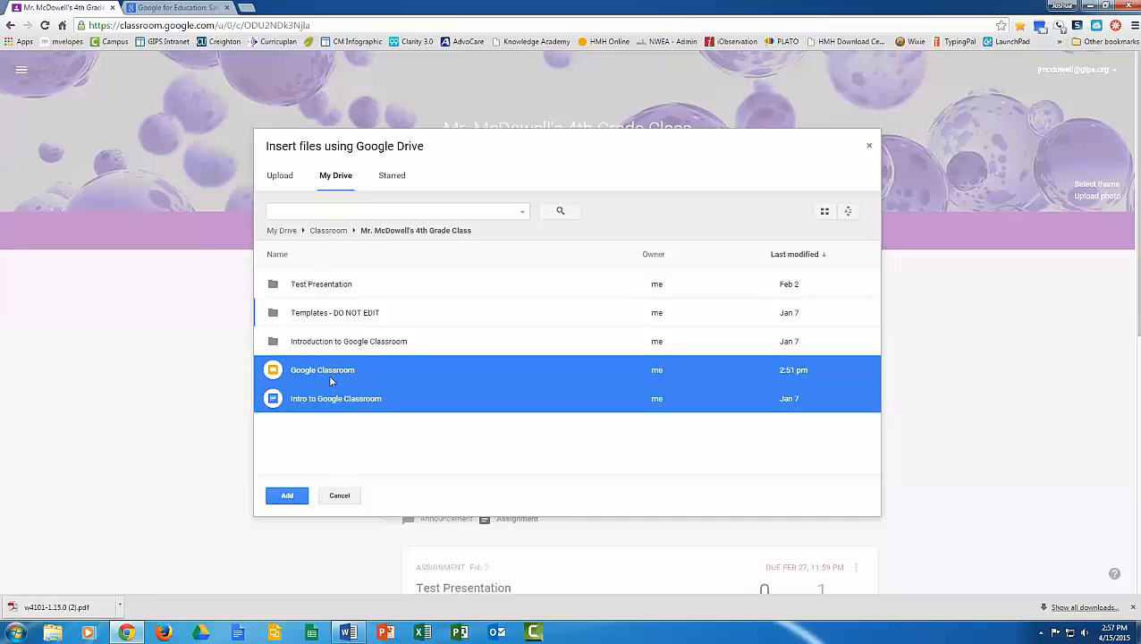
click(290, 496)
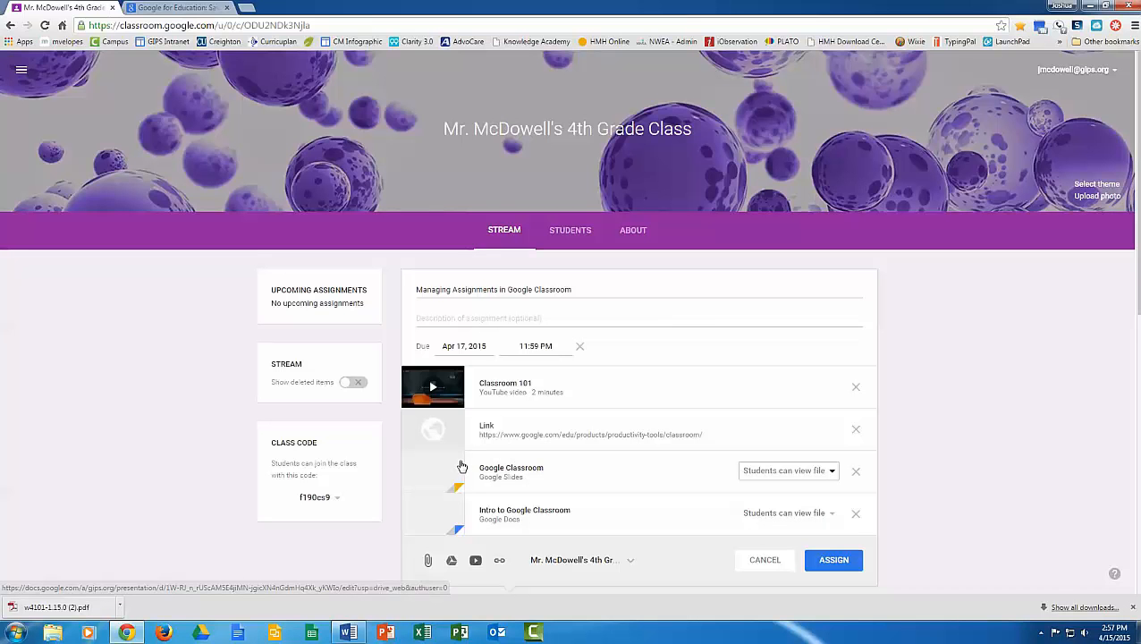
click(821, 470)
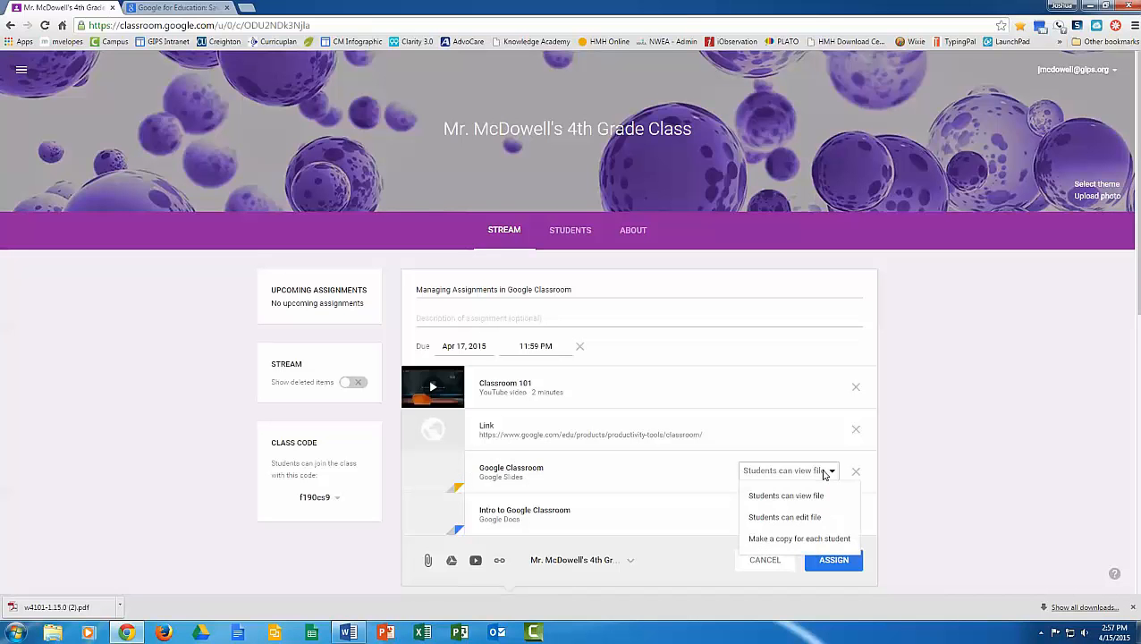
click(787, 540)
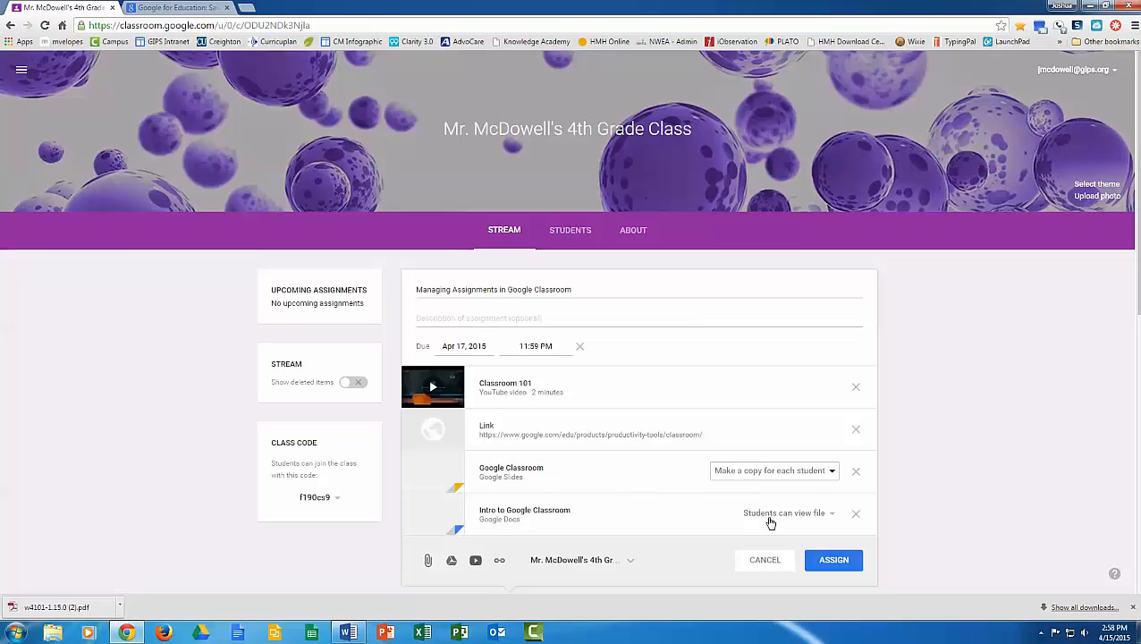
Assign "Managing Assignments in Google Classroom" to the 4th Grade Class and go to the home page showing all classes.
click(827, 563)
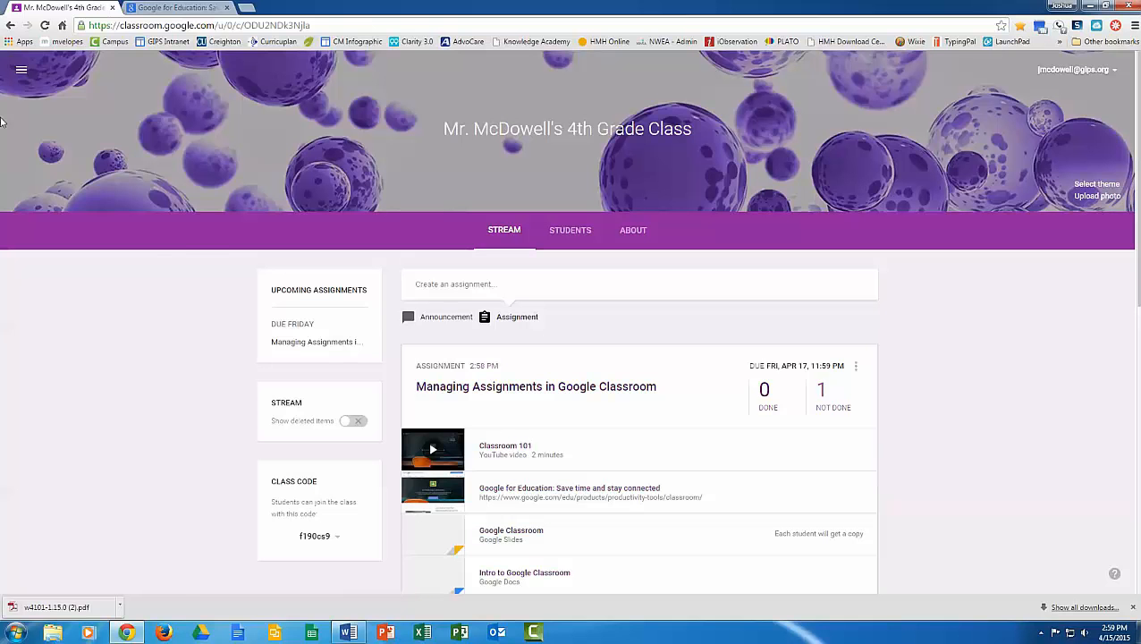
click(21, 70)
click(22, 76)
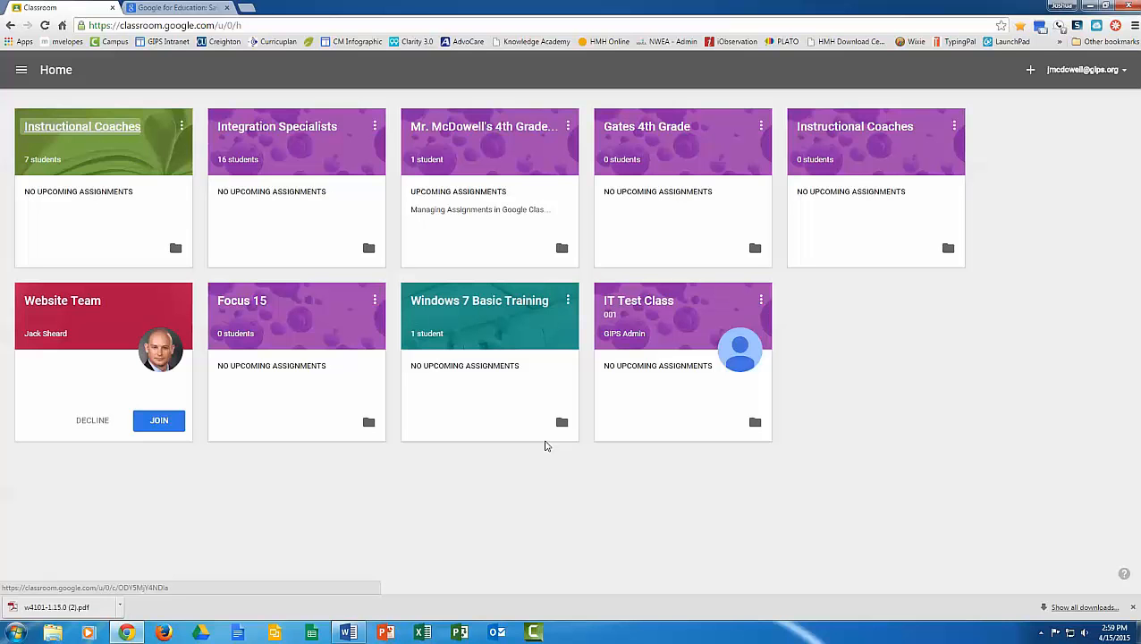
click(25, 71)
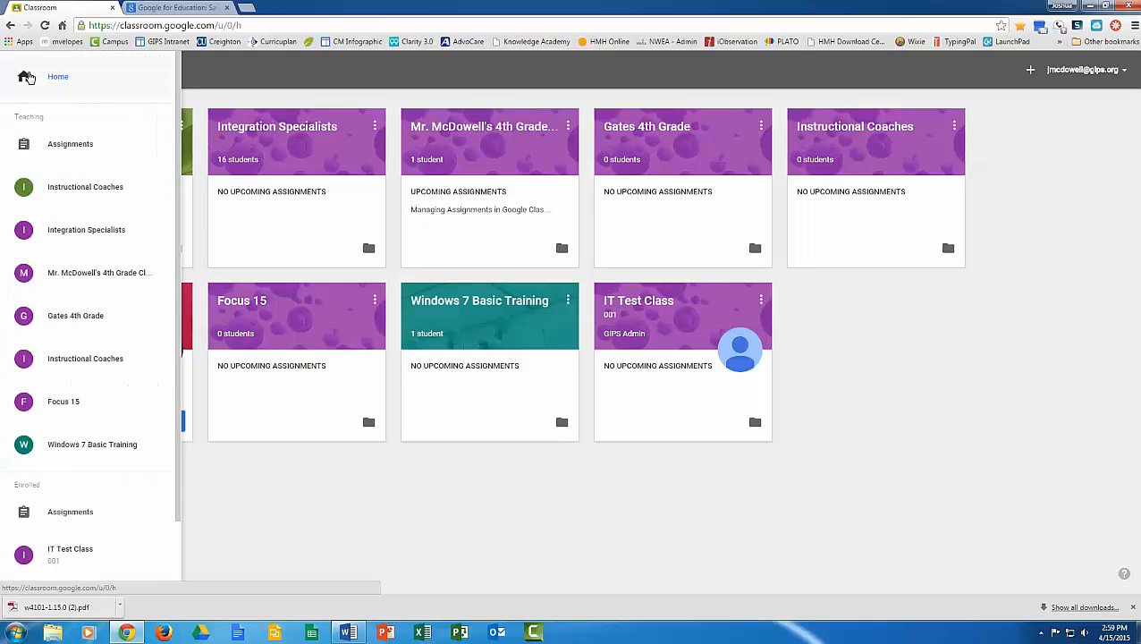
click(25, 78)
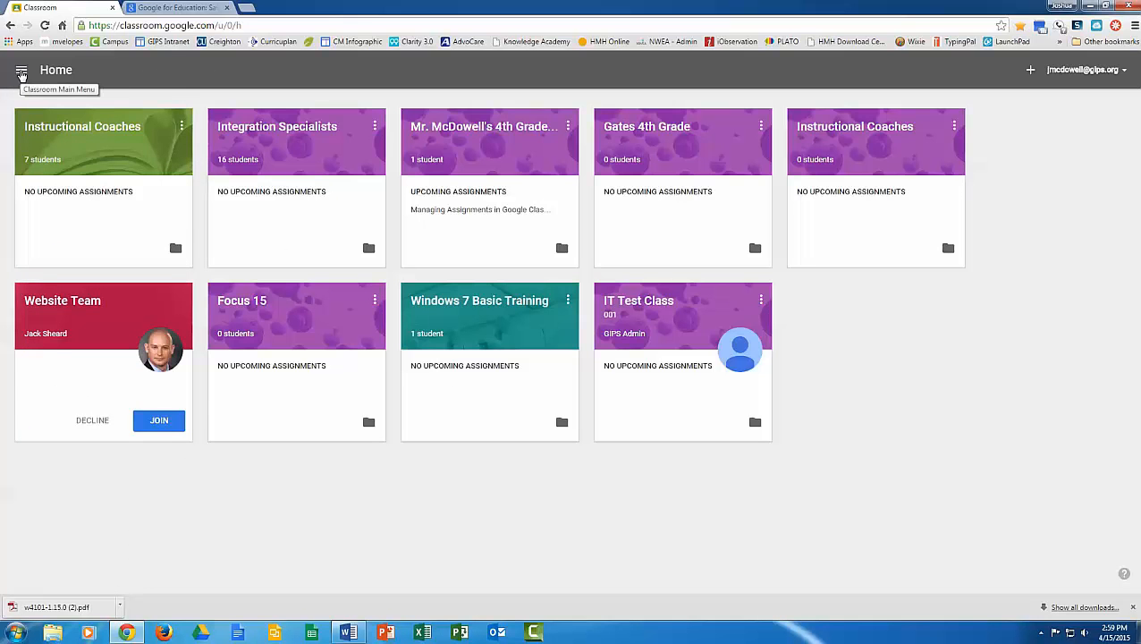
View the assignments to review across all taught classes, followed by the to-do assignments for enrolled classes.
click(22, 74)
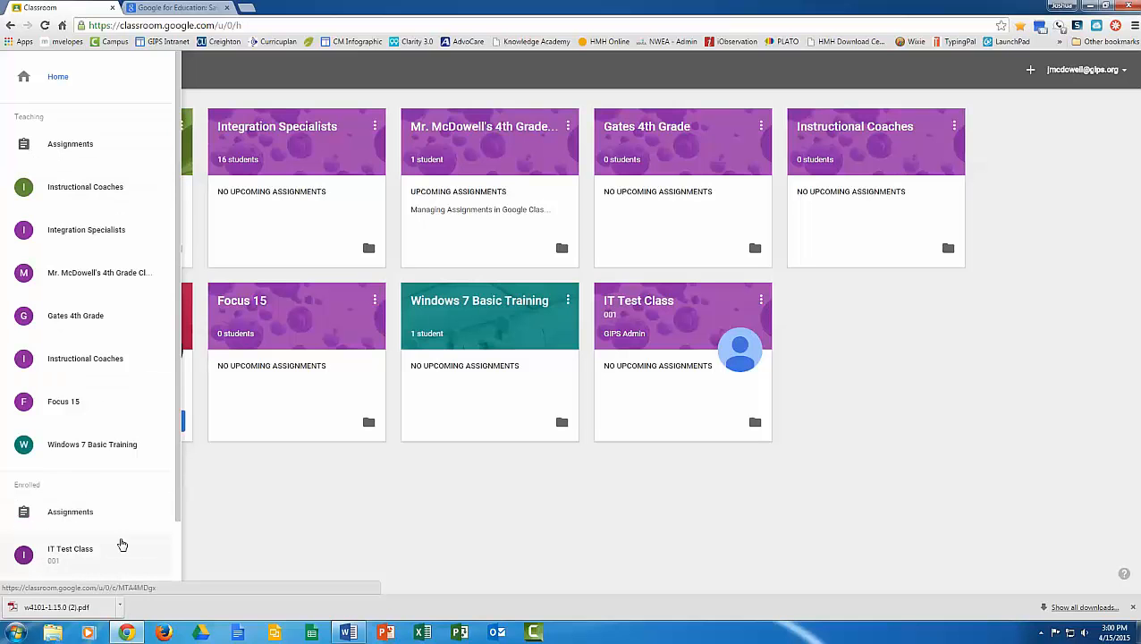
click(61, 148)
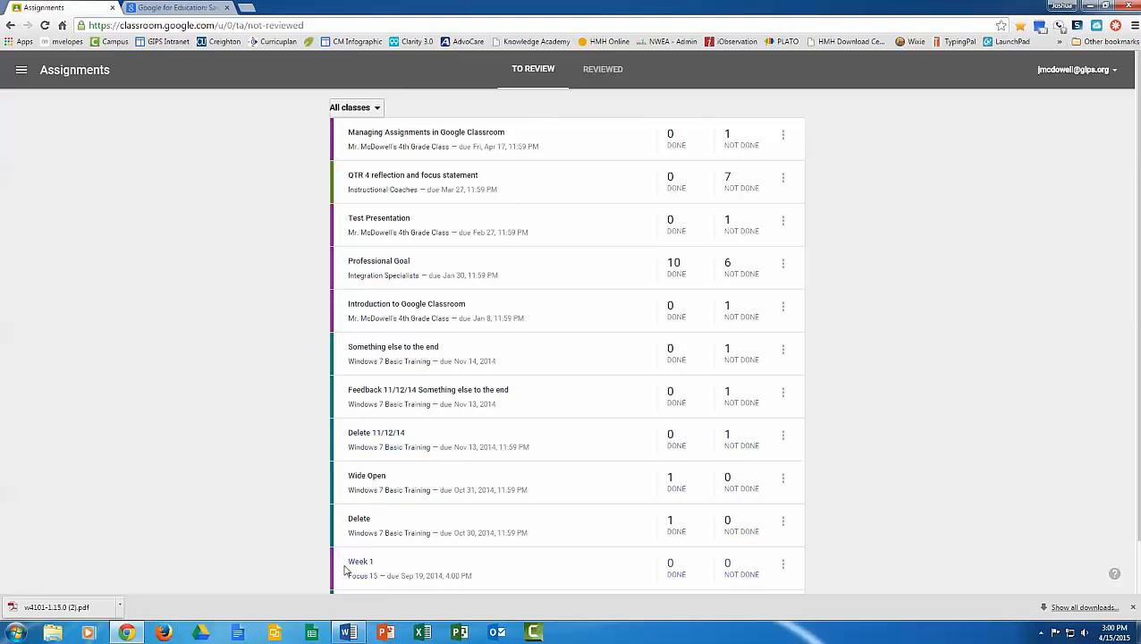
click(22, 72)
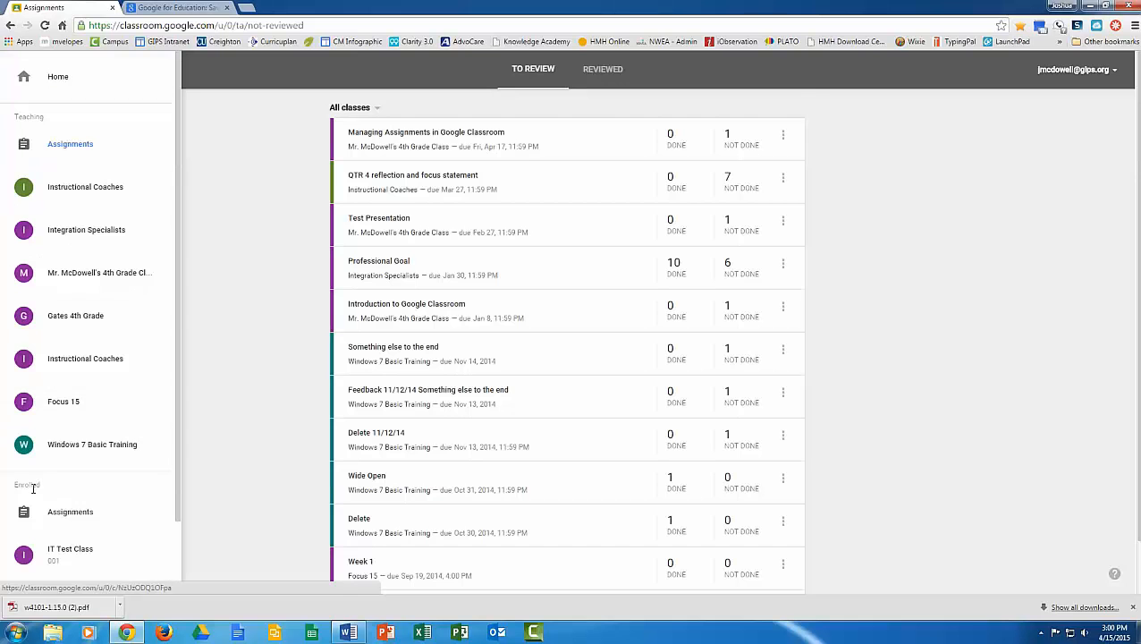
click(58, 510)
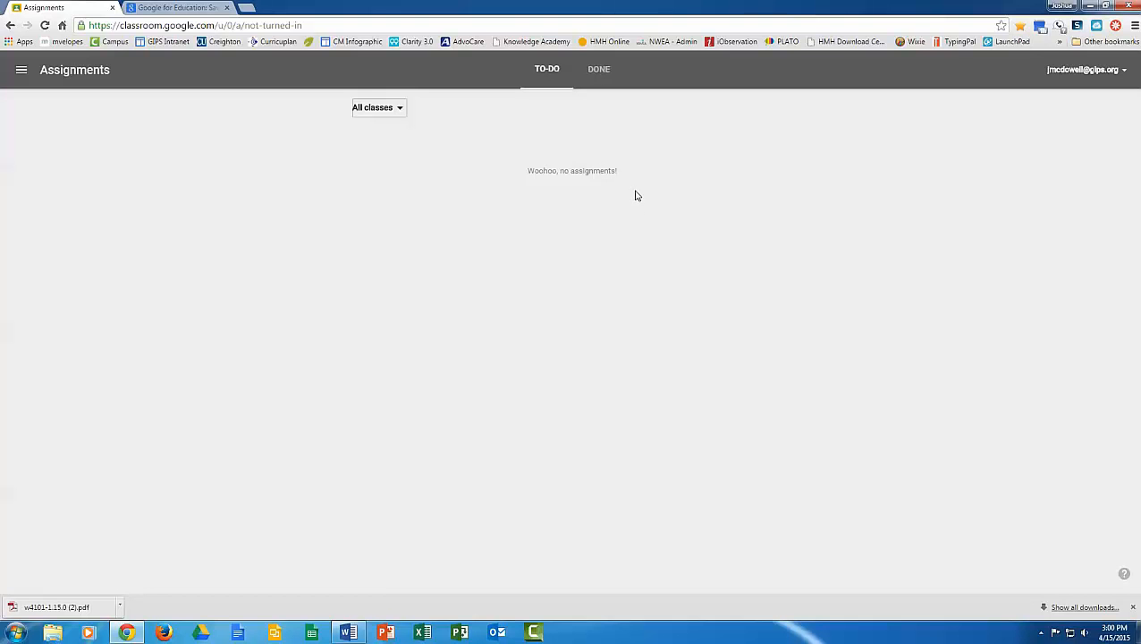
Return to the home page and open the teacher's 4th Grade Class stream to review the posted assignment and its attachments.
click(21, 71)
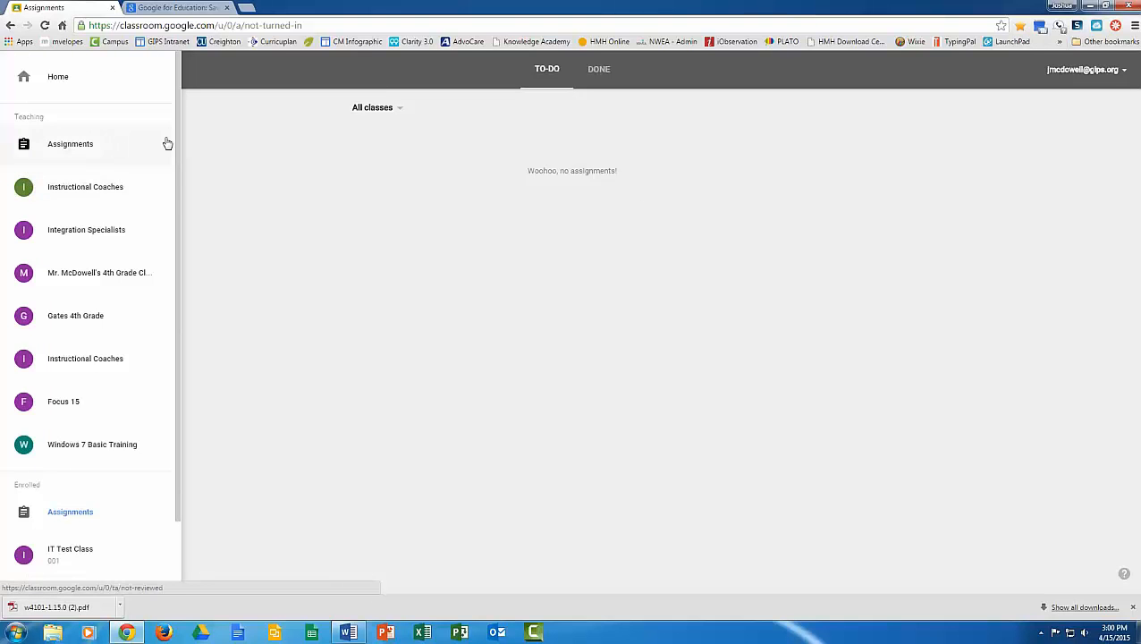
click(75, 83)
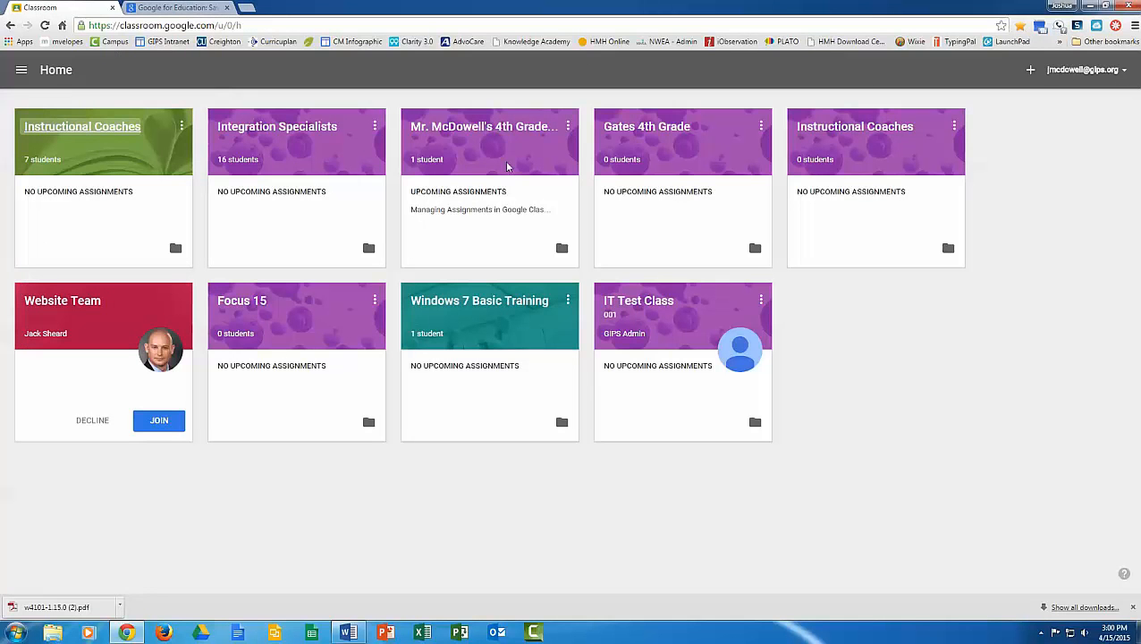
click(505, 134)
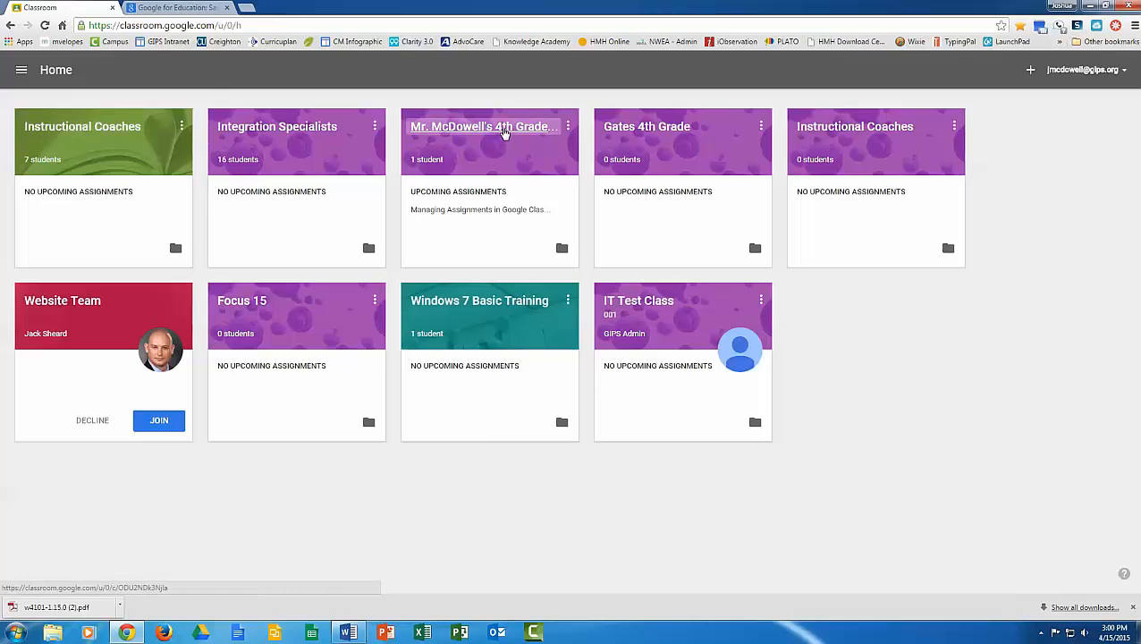
scroll(928, 327, down, 2)
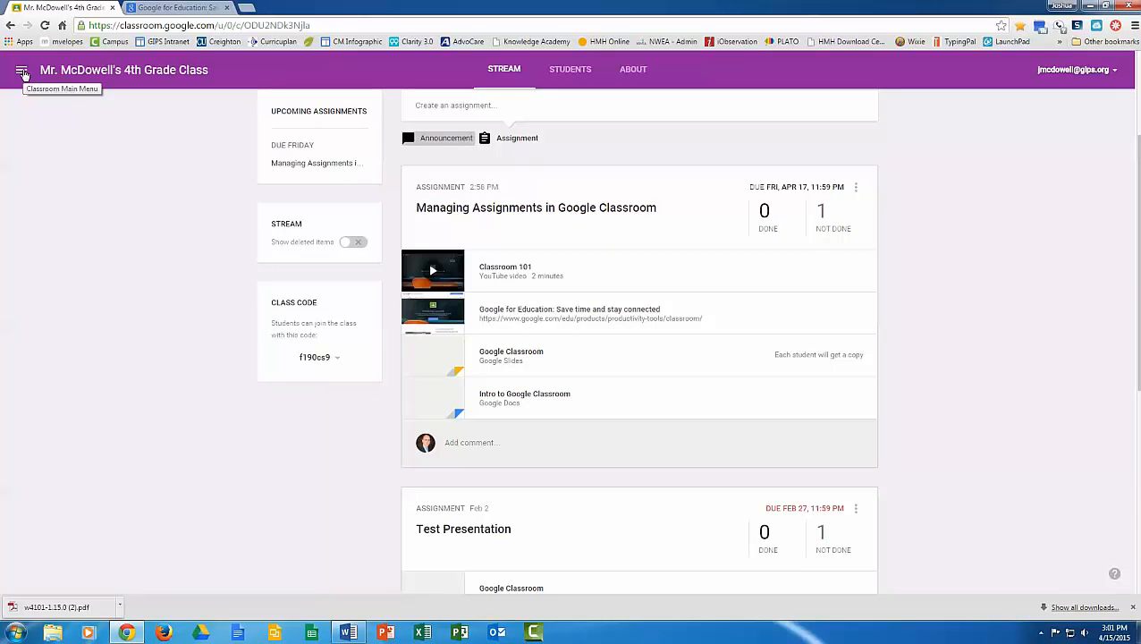
Go back to the home page from the class stream and open the Teaching assignments list for all classes.
click(21, 71)
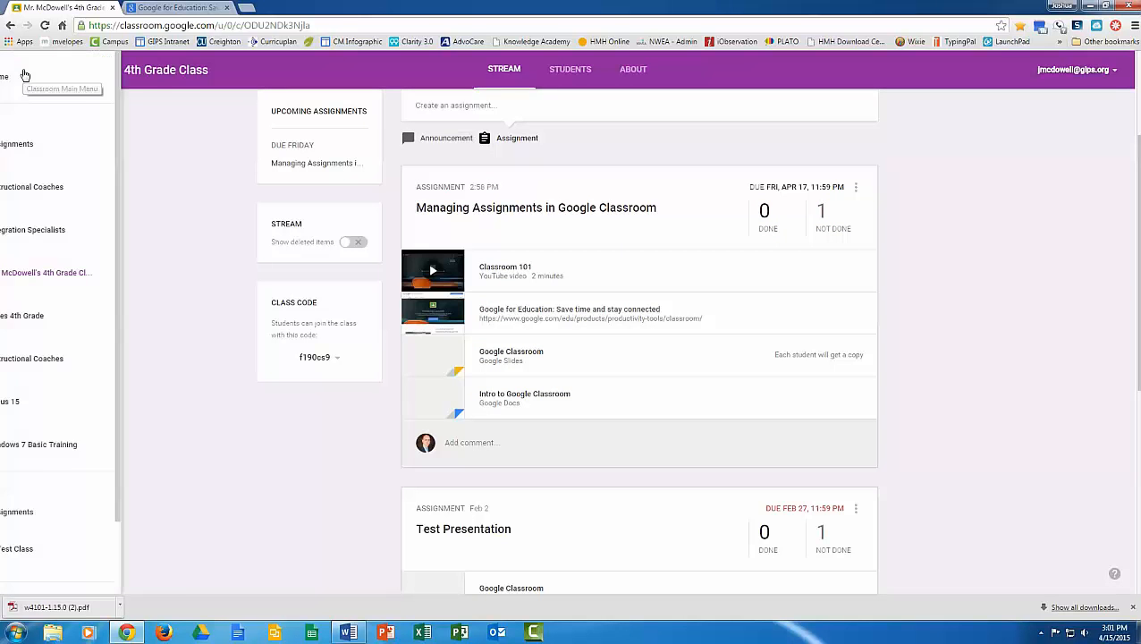
click(25, 76)
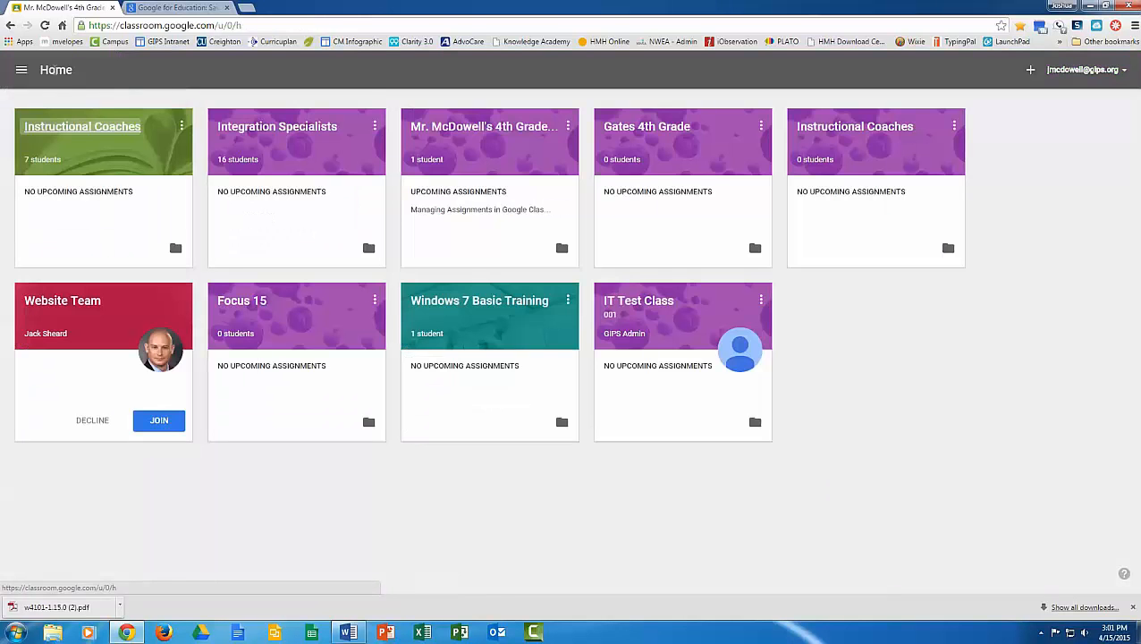
click(21, 70)
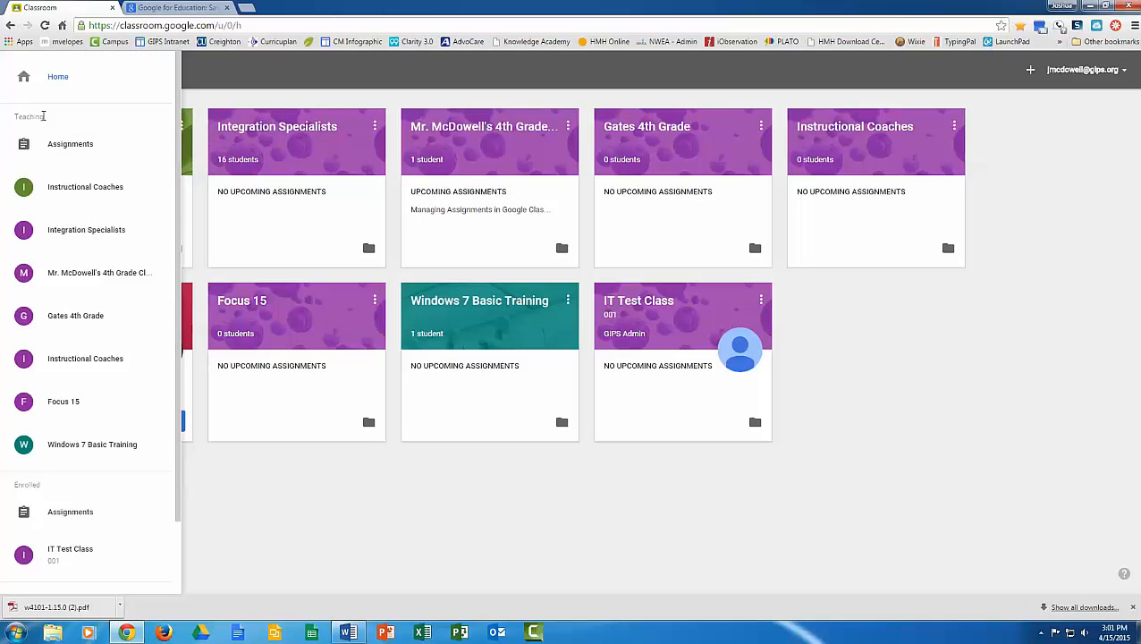
click(60, 147)
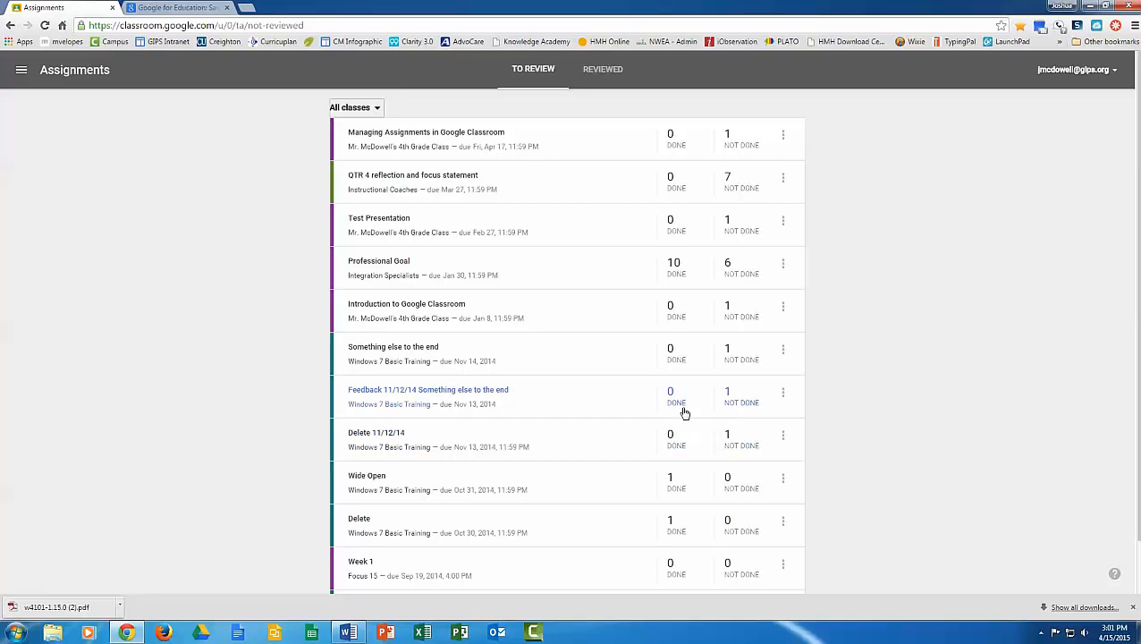
Check the Enrolled assignments to-do list and return to the home page.
click(22, 71)
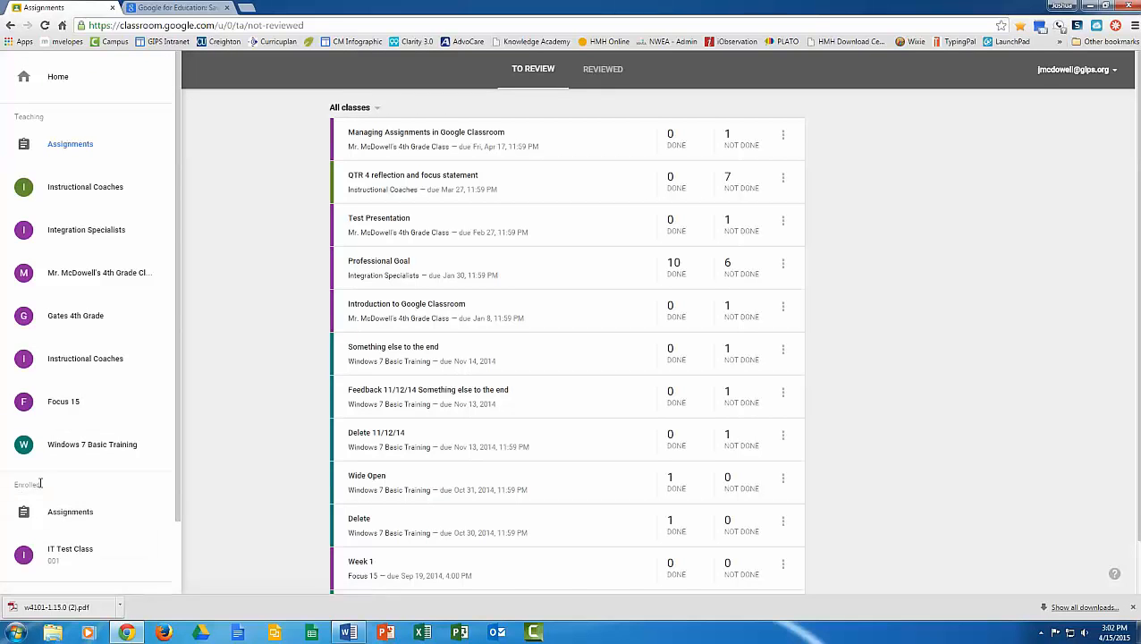
click(81, 516)
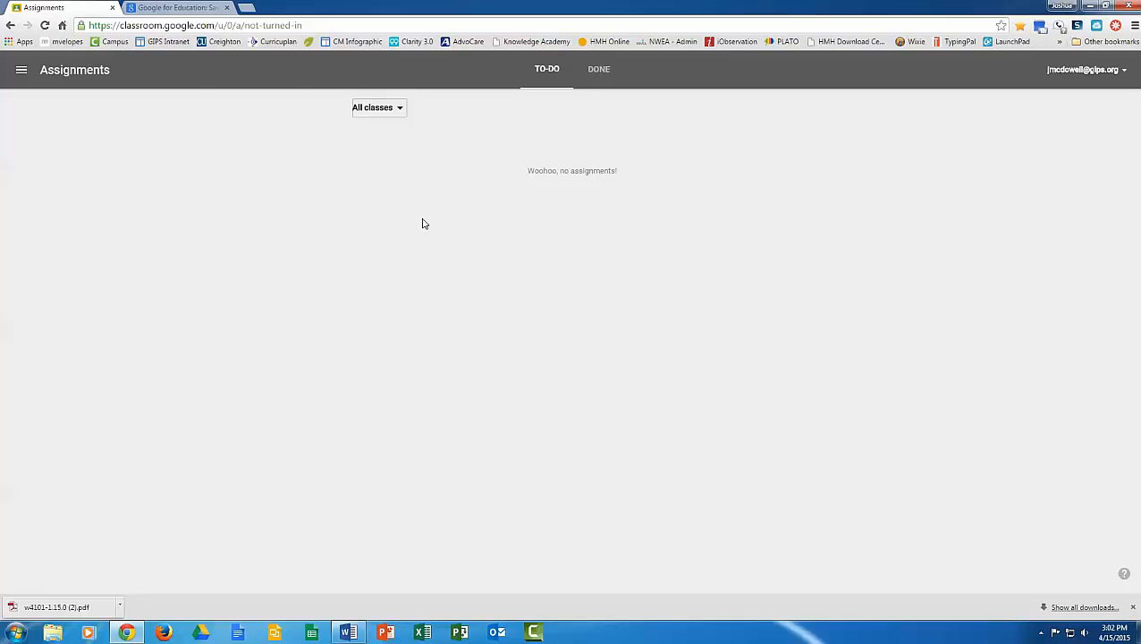
click(25, 78)
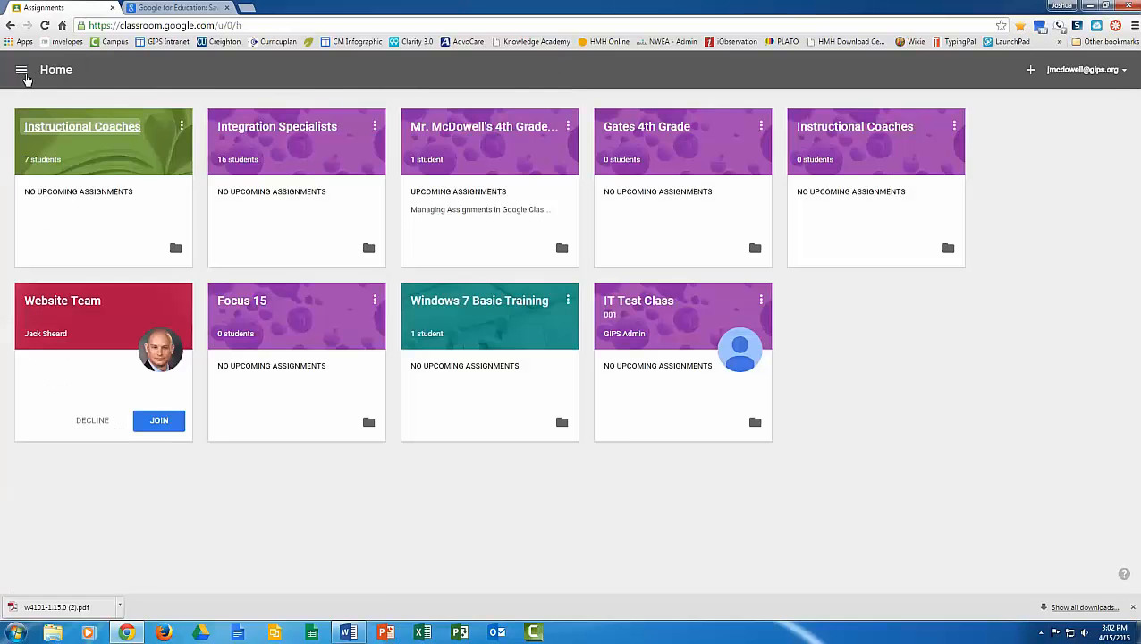